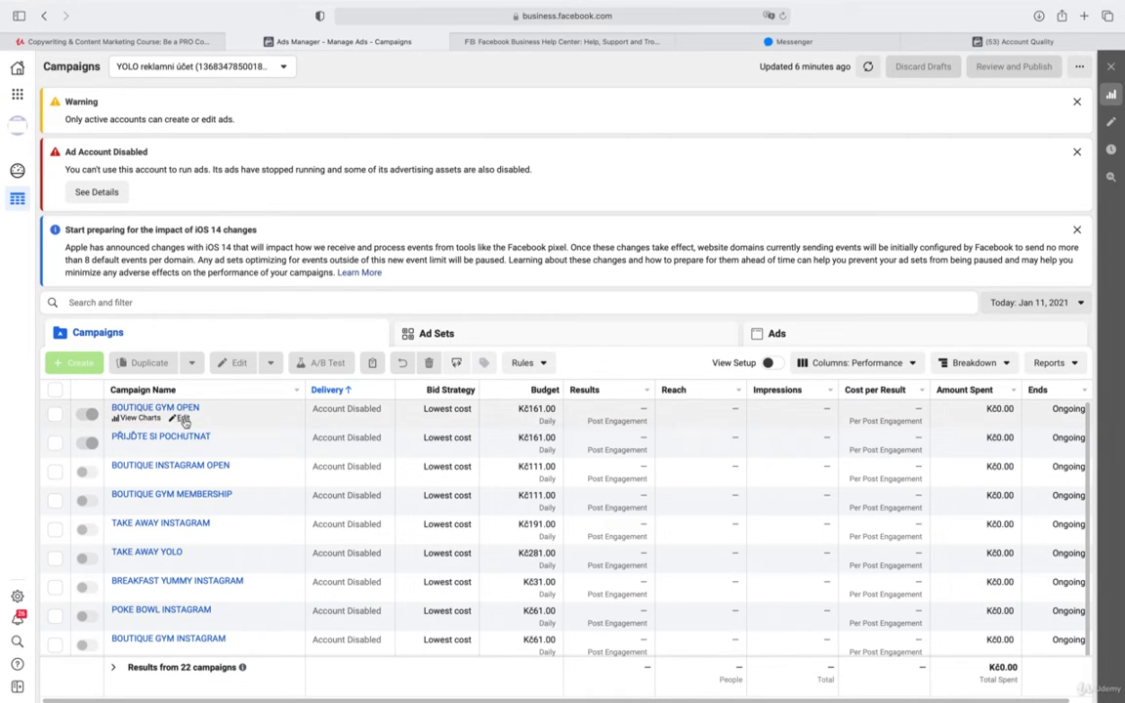
# Open the BOUTIQUE GYM OPEN ad in the editor, then close the editor panel
pyautogui.click(183, 419)
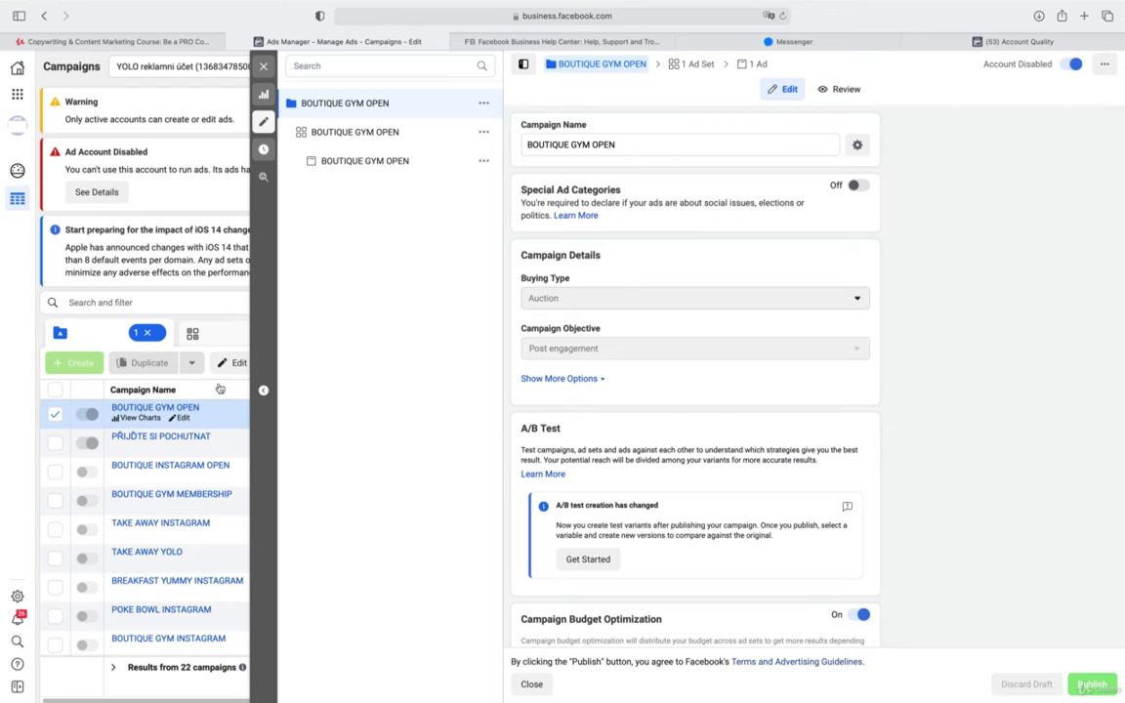
pyautogui.click(361, 165)
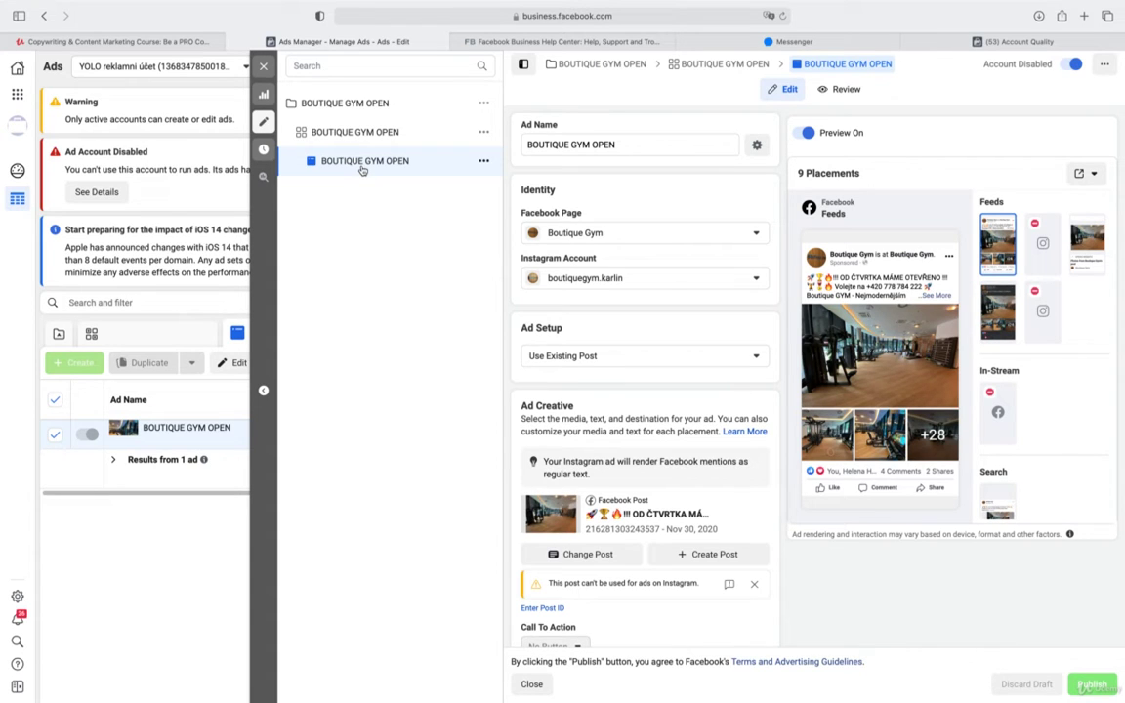
pyautogui.click(263, 67)
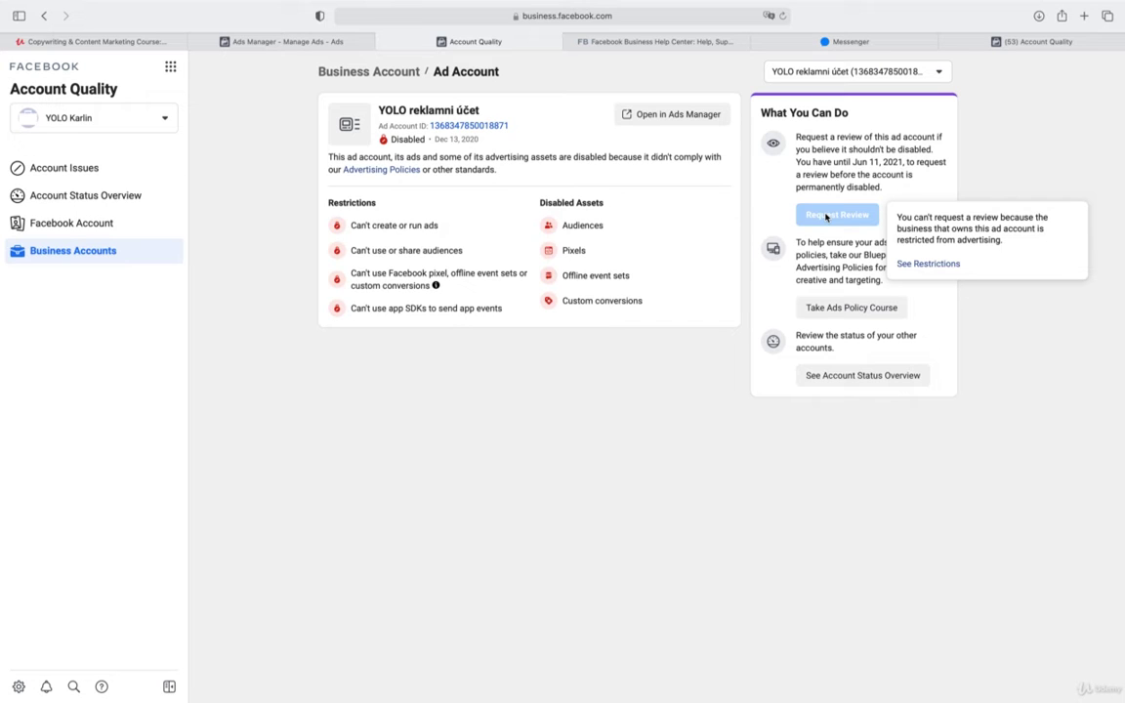
# Switch from Account Quality to the Facebook Business Help Center tab
pyautogui.click(662, 42)
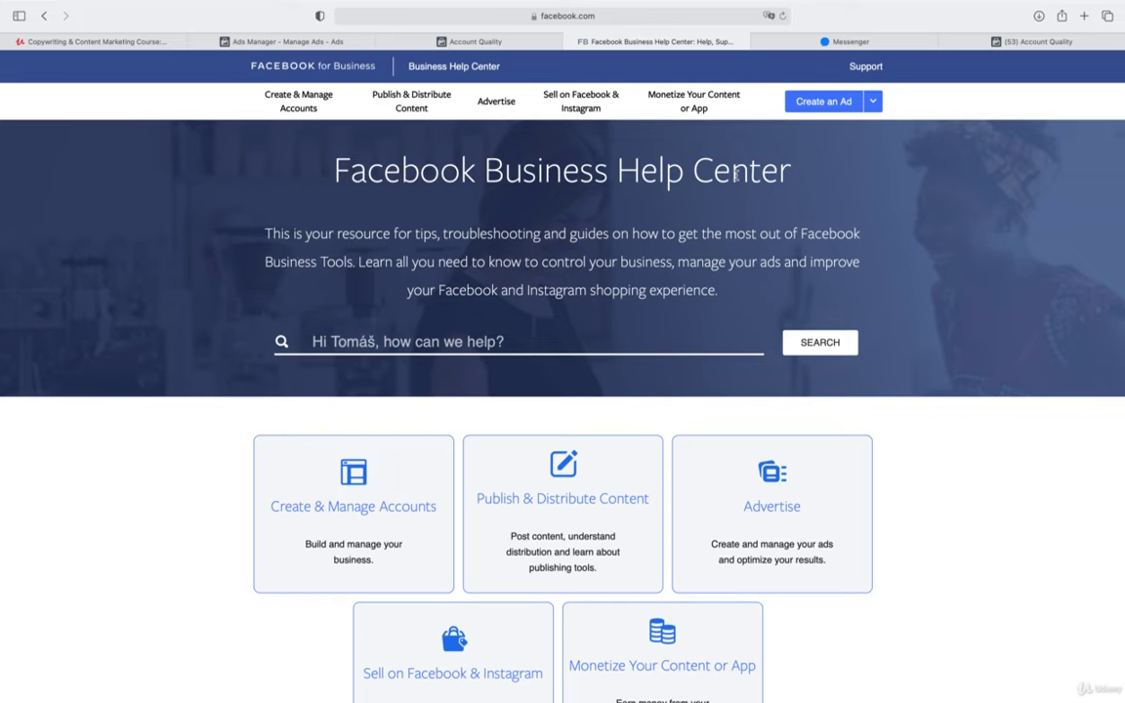
# Request a live chat with a representative under Policy & Account Security
pyautogui.scroll(-3, 734, 174)
pyautogui.scroll(-3, 738, 186)
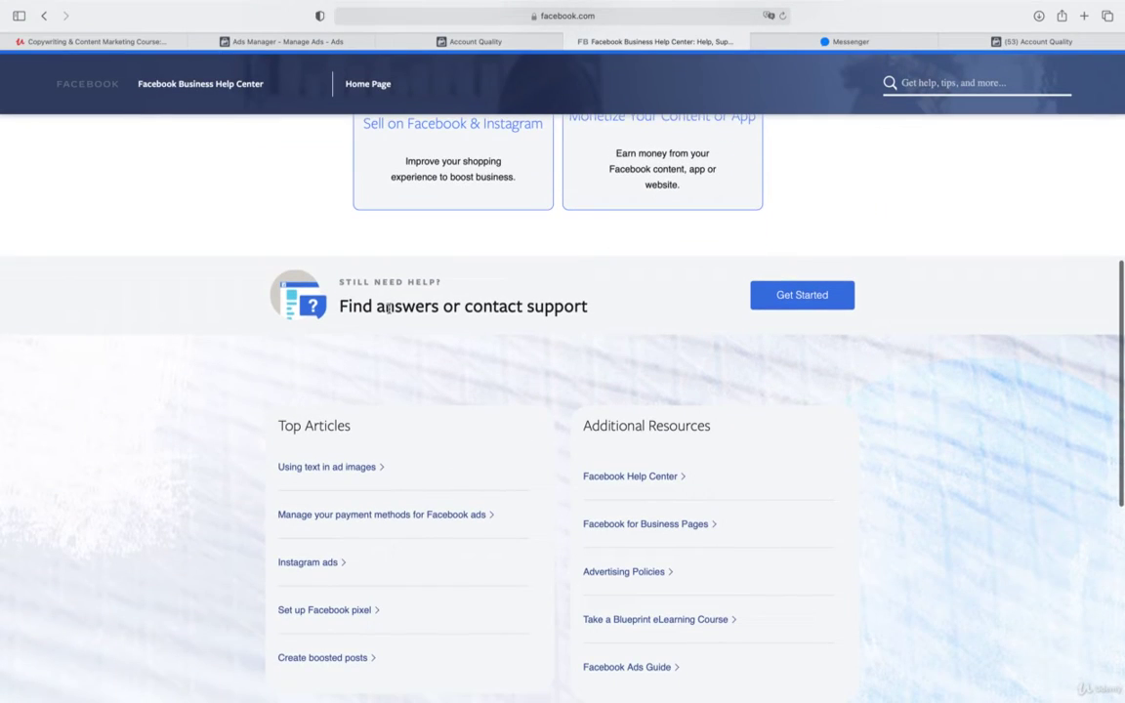
pyautogui.click(835, 295)
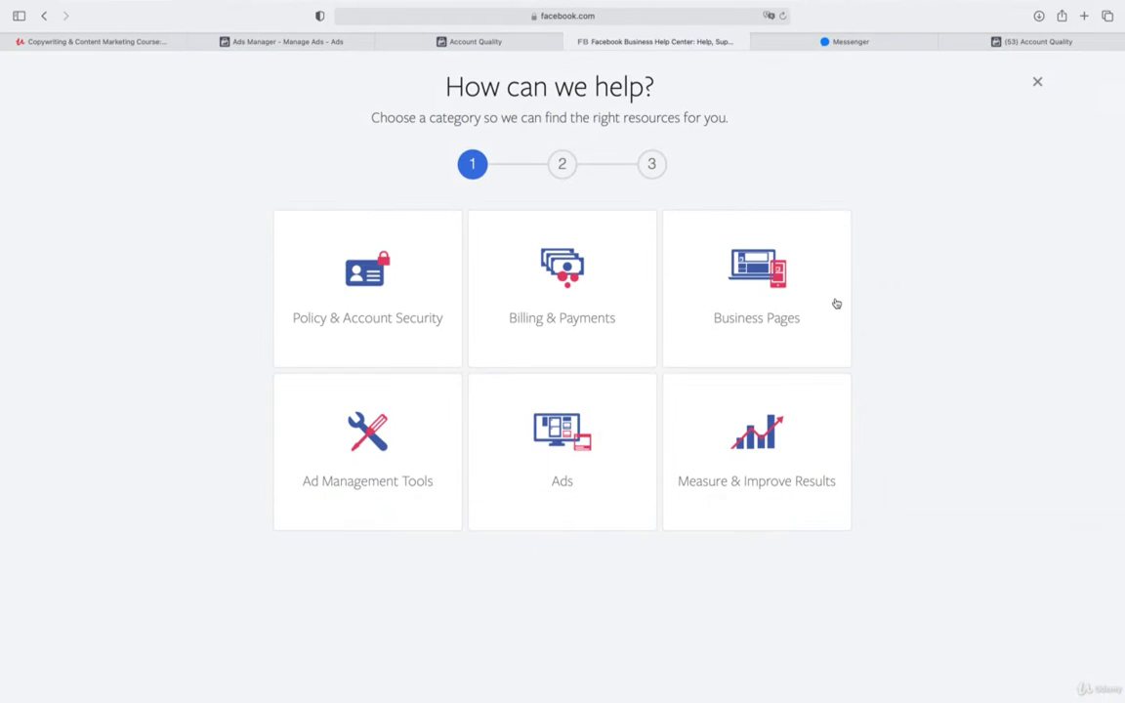
pyautogui.click(349, 298)
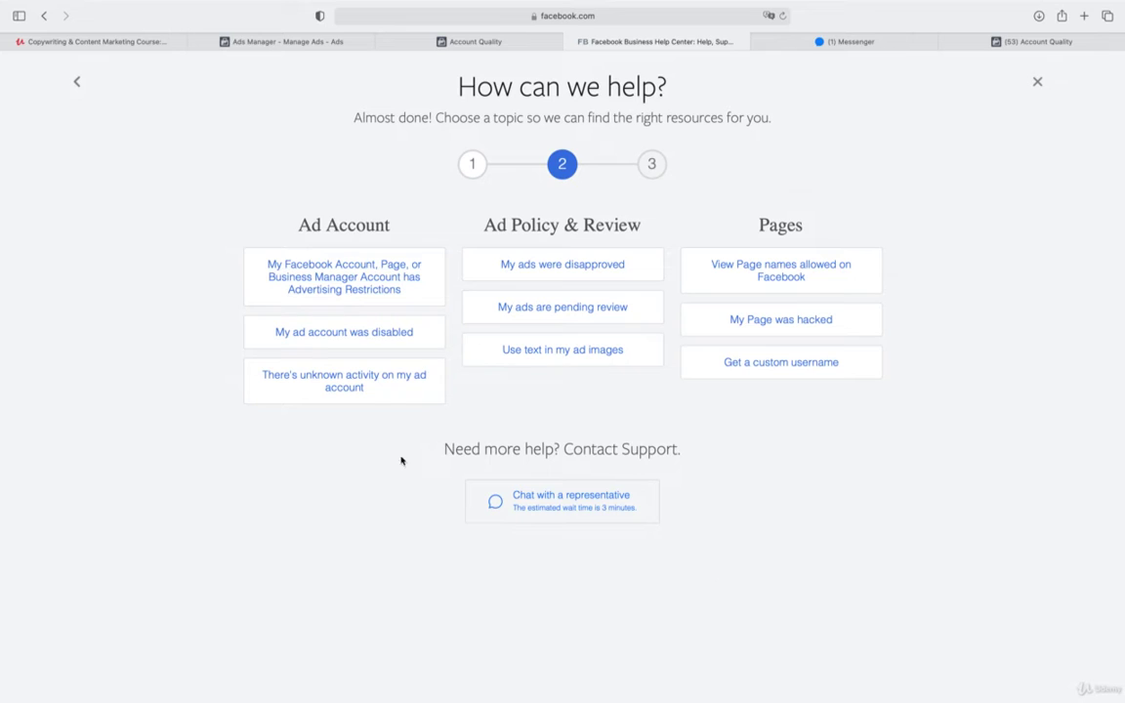
pyautogui.click(607, 499)
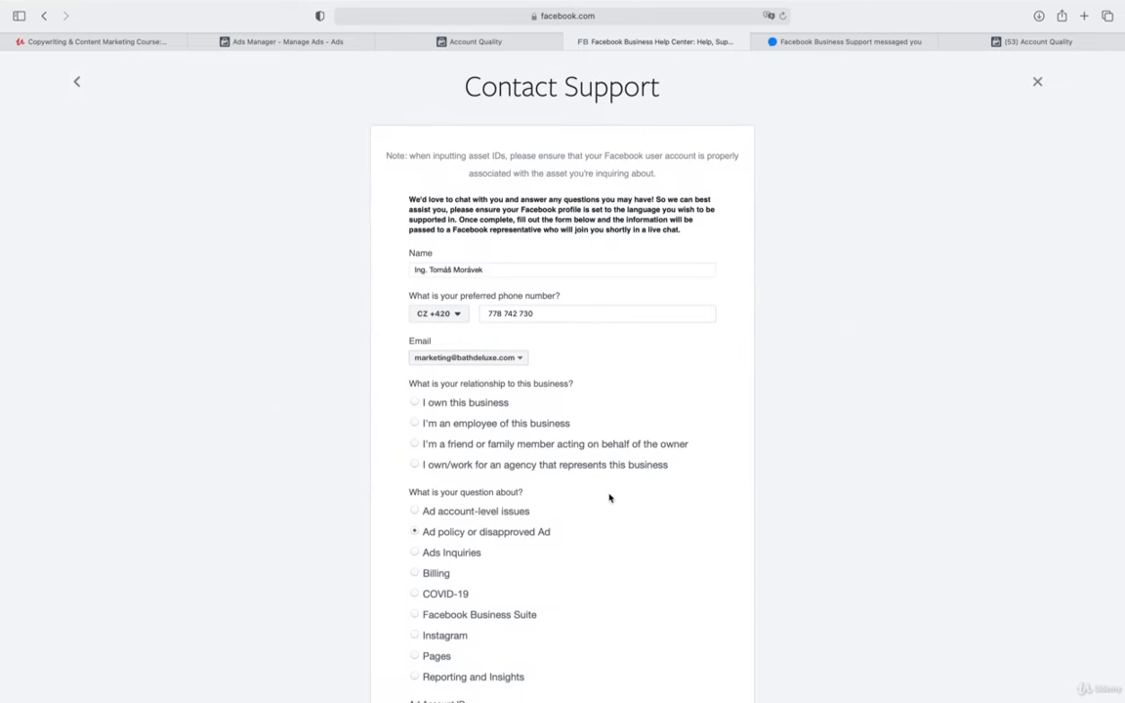
# Scroll through the chat form, then return to the disabled ad account's Account Quality tab
pyautogui.scroll(-1, 619, 397)
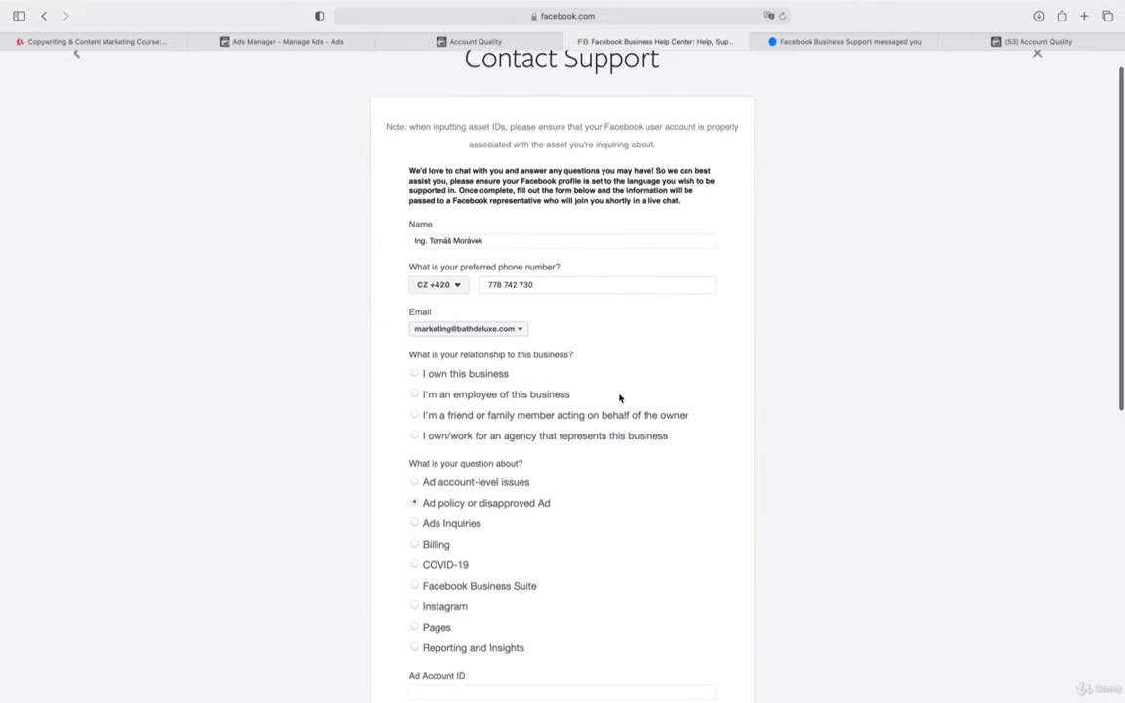
pyautogui.scroll(-3, 619, 396)
pyautogui.scroll(-4, 620, 399)
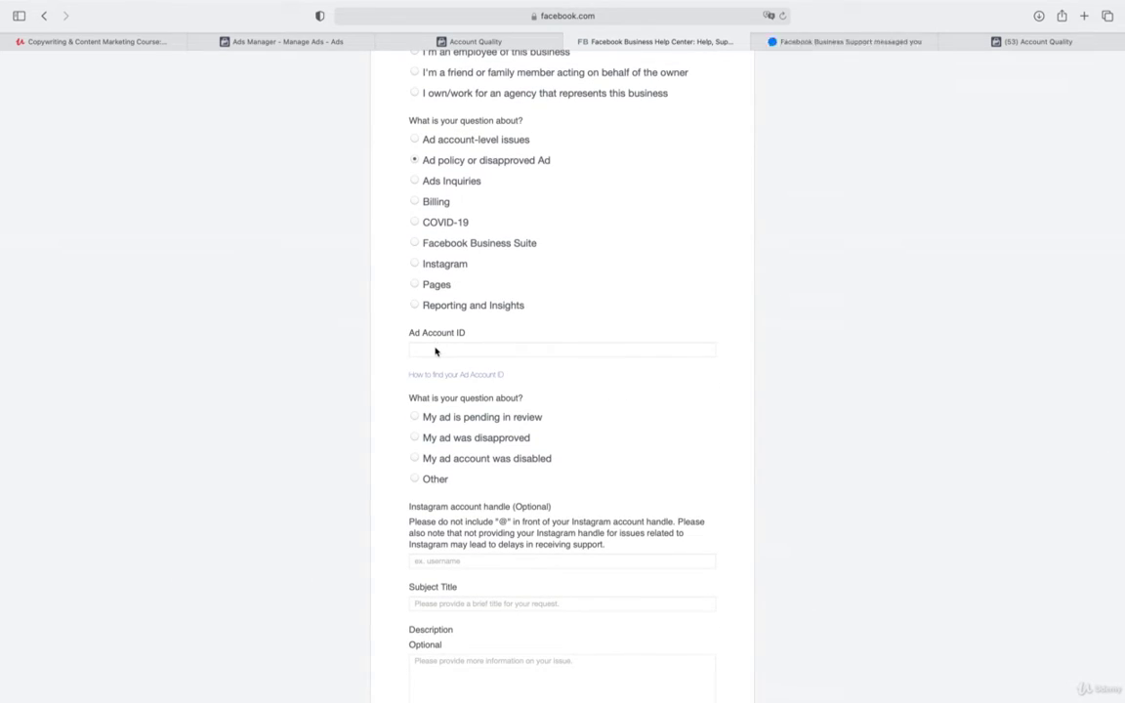
pyautogui.scroll(-1, 435, 352)
pyautogui.scroll(-3, 472, 430)
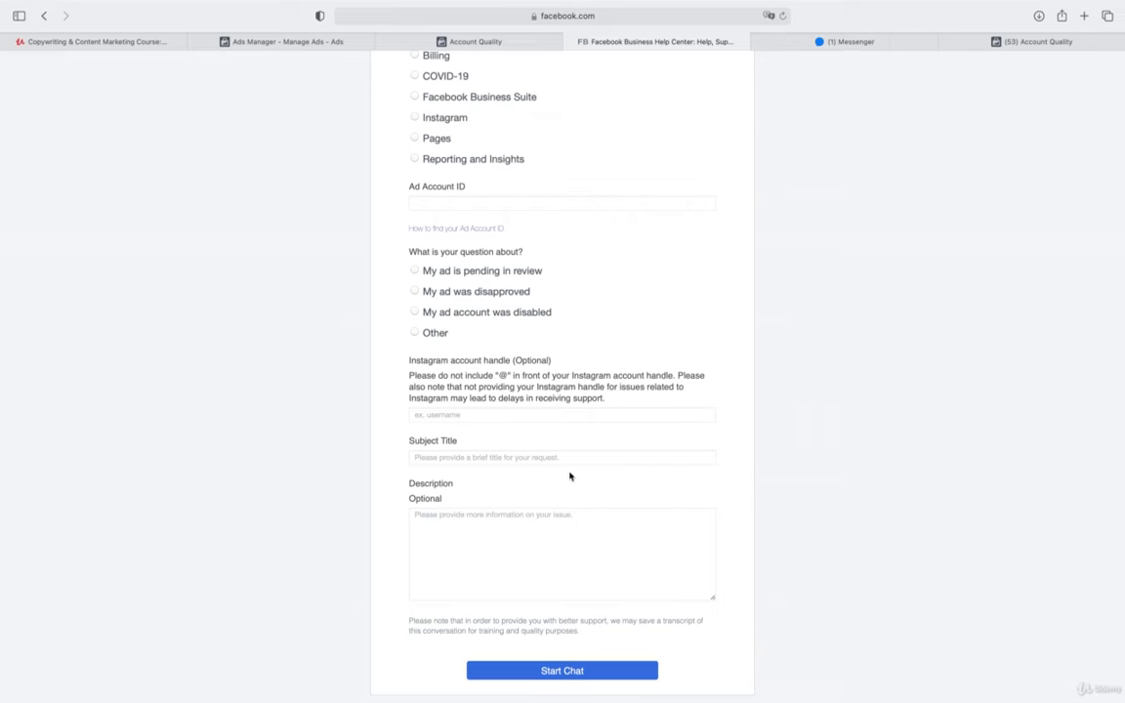
pyautogui.click(457, 42)
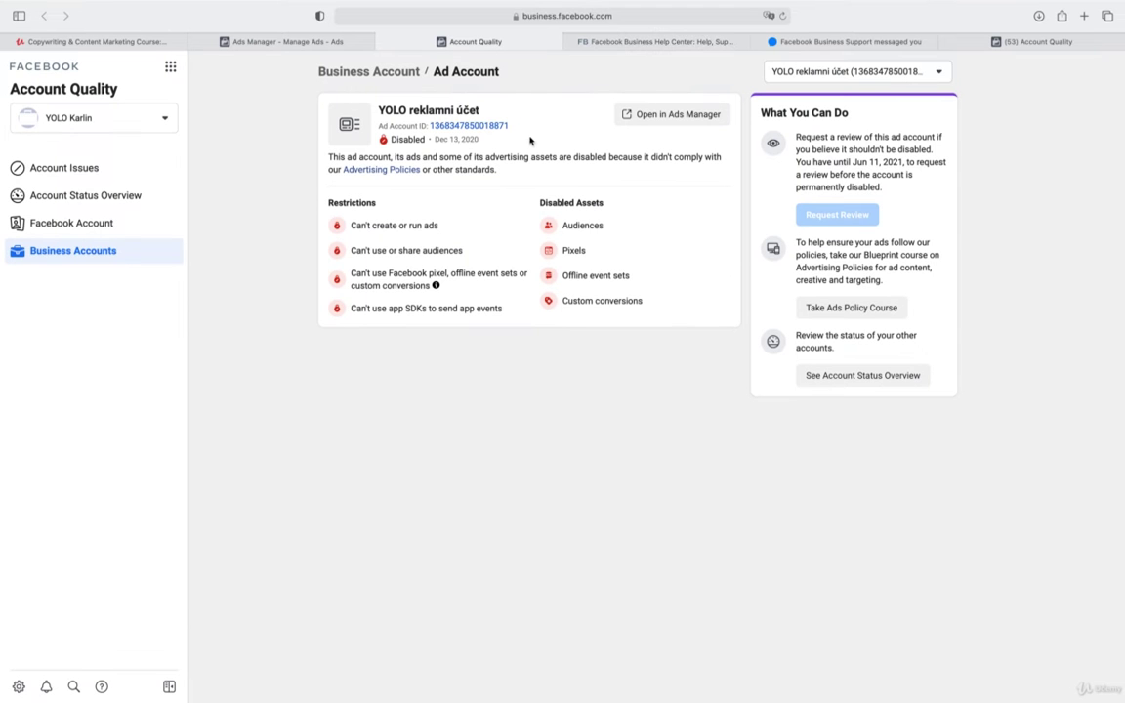
# Copy the ad account ID into the support form's Ad Account ID field and start the chat
pyautogui.click(467, 125)
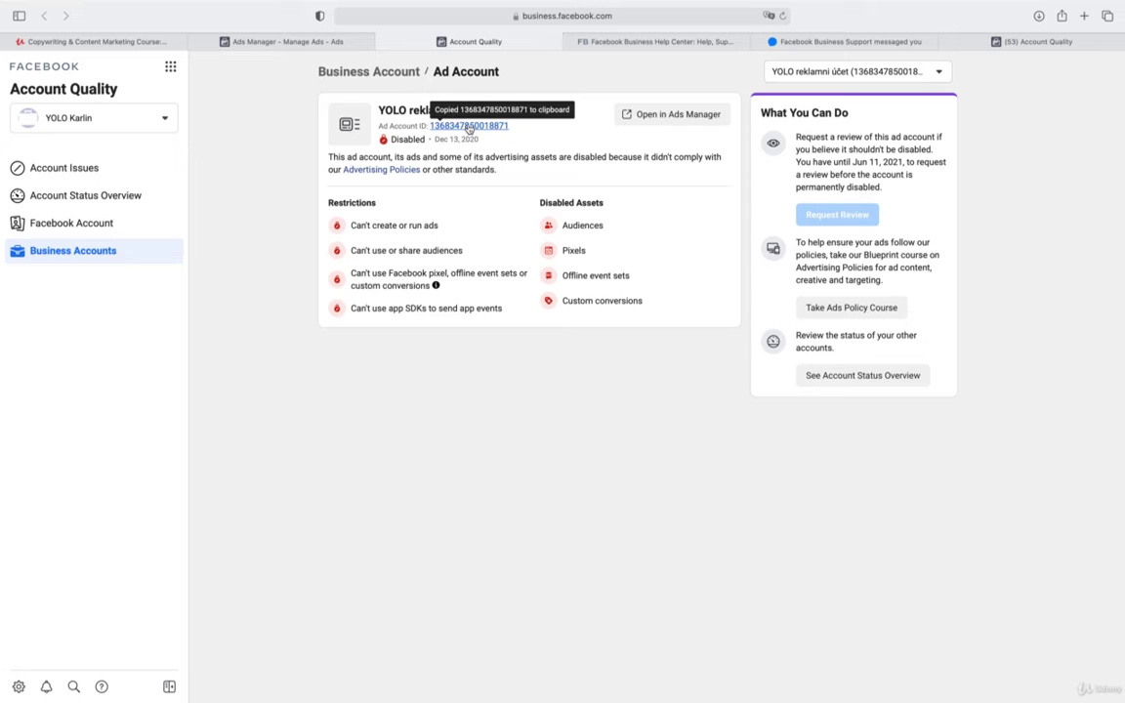
pyautogui.click(615, 46)
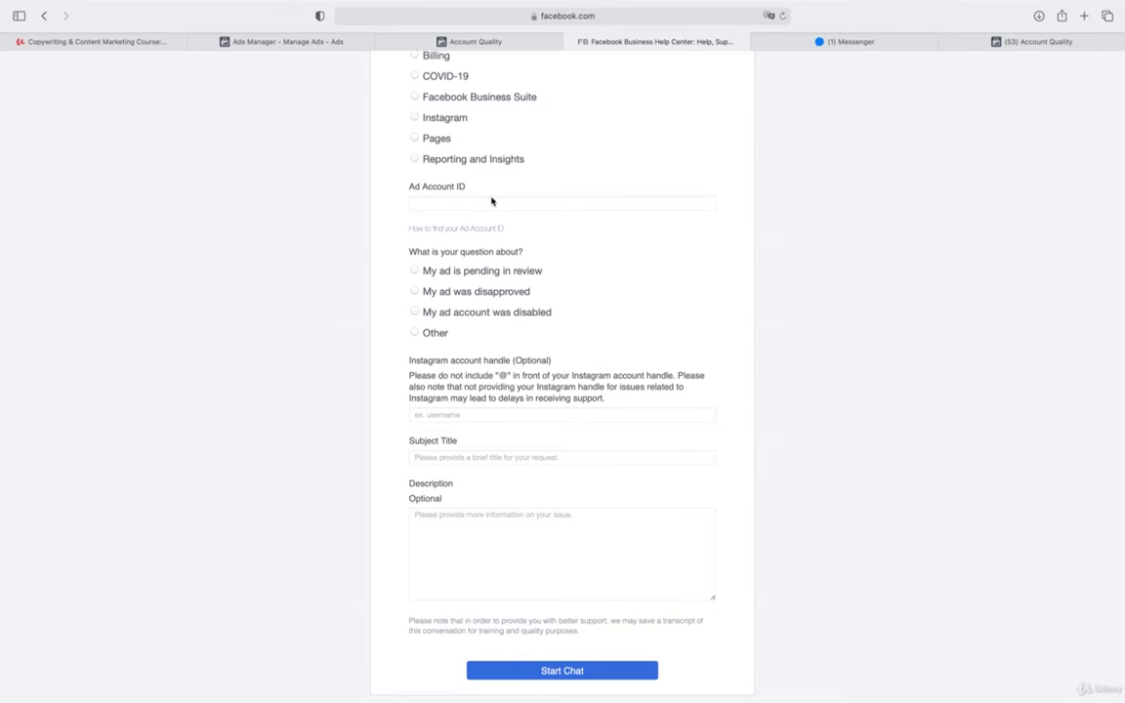
pyautogui.press('super+v')
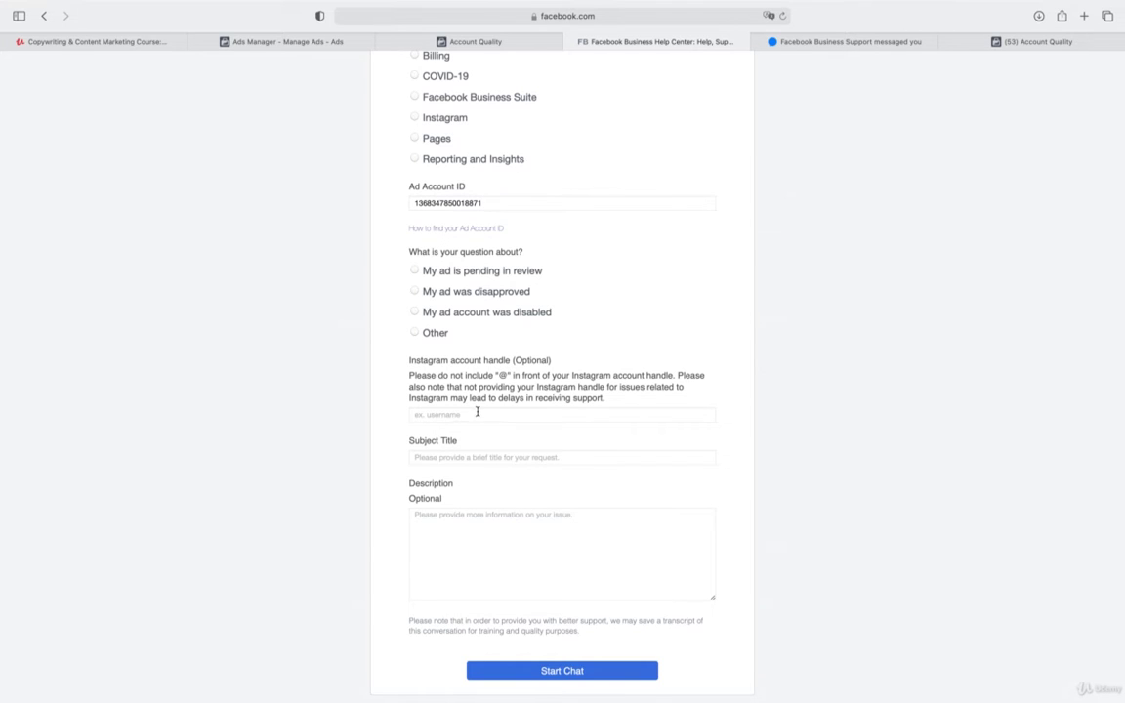
pyautogui.click(474, 414)
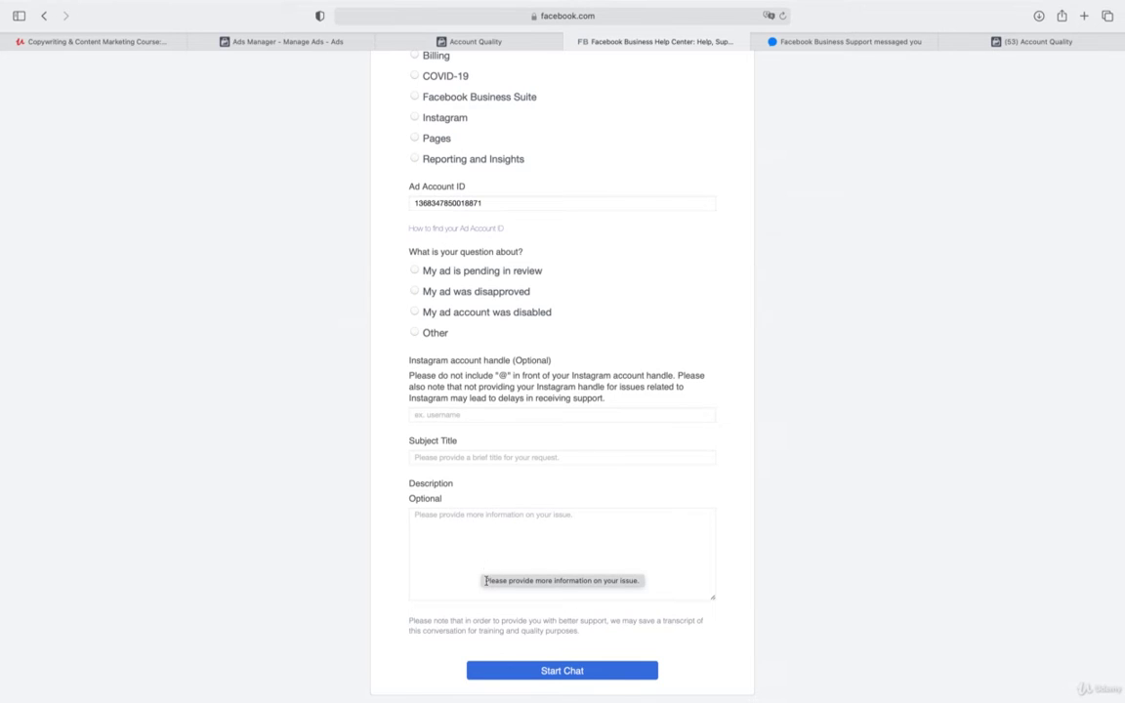
pyautogui.click(572, 673)
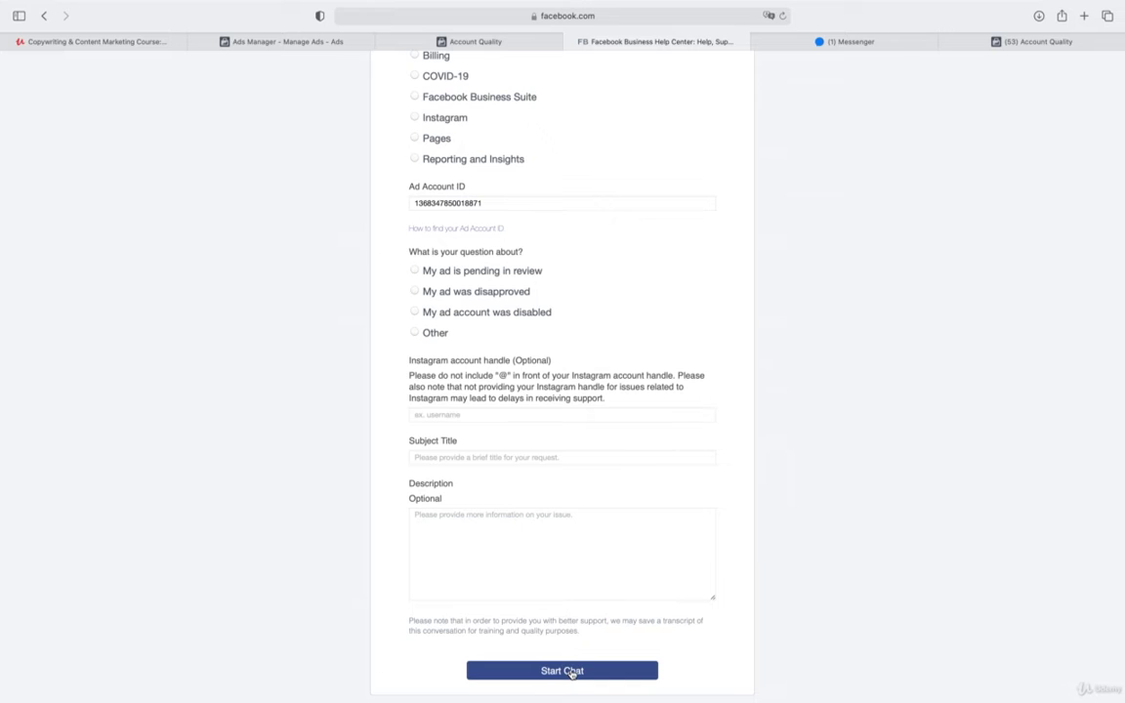
# Read through the Facebook Business Support conversation down to the shared appeal screenshot
pyautogui.click(846, 43)
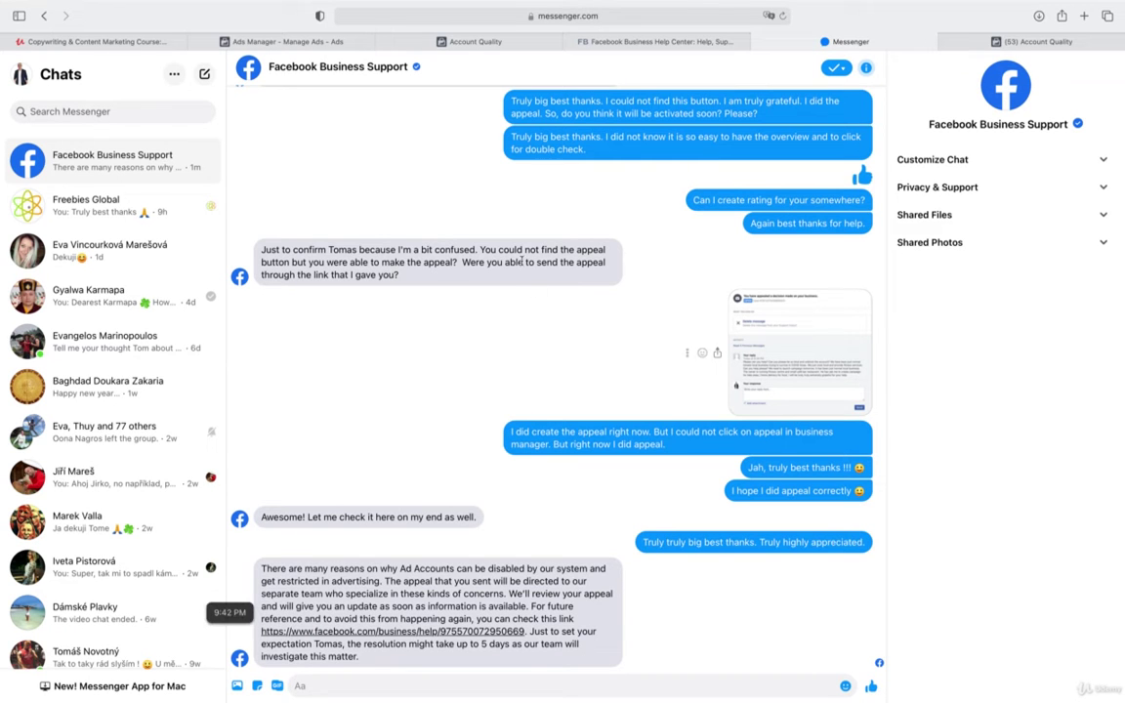
pyautogui.scroll(3, 566, 547)
pyautogui.scroll(5, 581, 410)
pyautogui.scroll(2, 592, 286)
pyautogui.scroll(5, 591, 286)
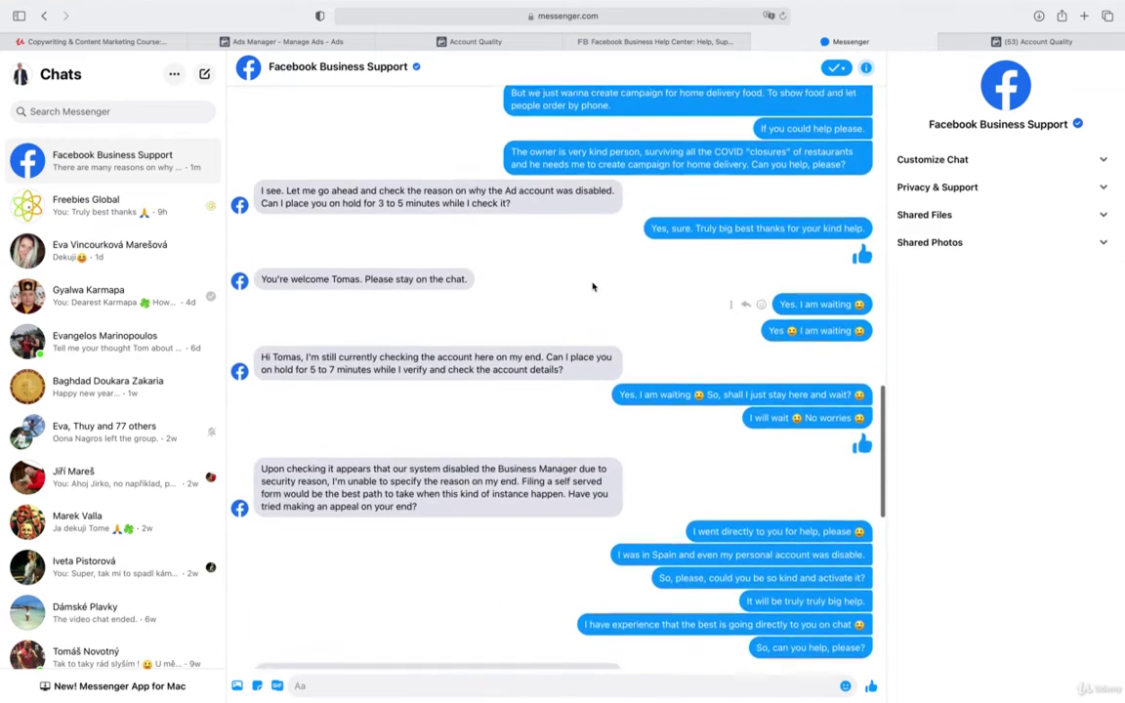
pyautogui.scroll(5, 591, 286)
pyautogui.scroll(5, 592, 286)
pyautogui.scroll(8, 592, 287)
pyautogui.scroll(3, 592, 287)
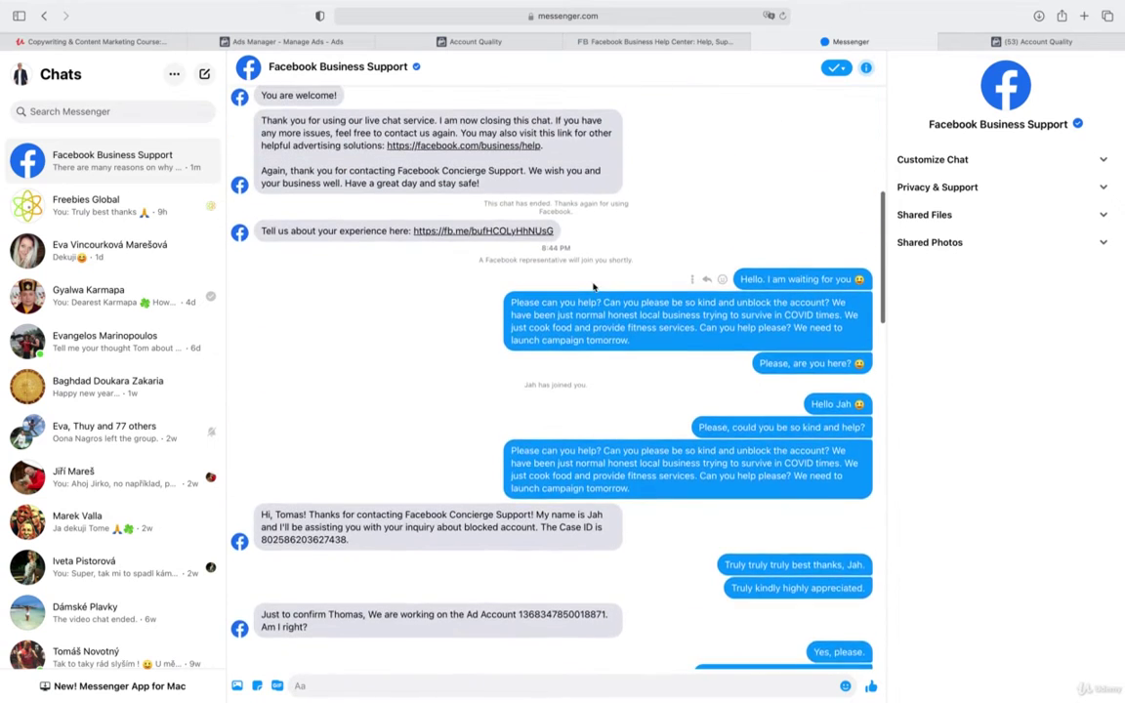
pyautogui.scroll(5, 592, 287)
pyautogui.scroll(2, 592, 286)
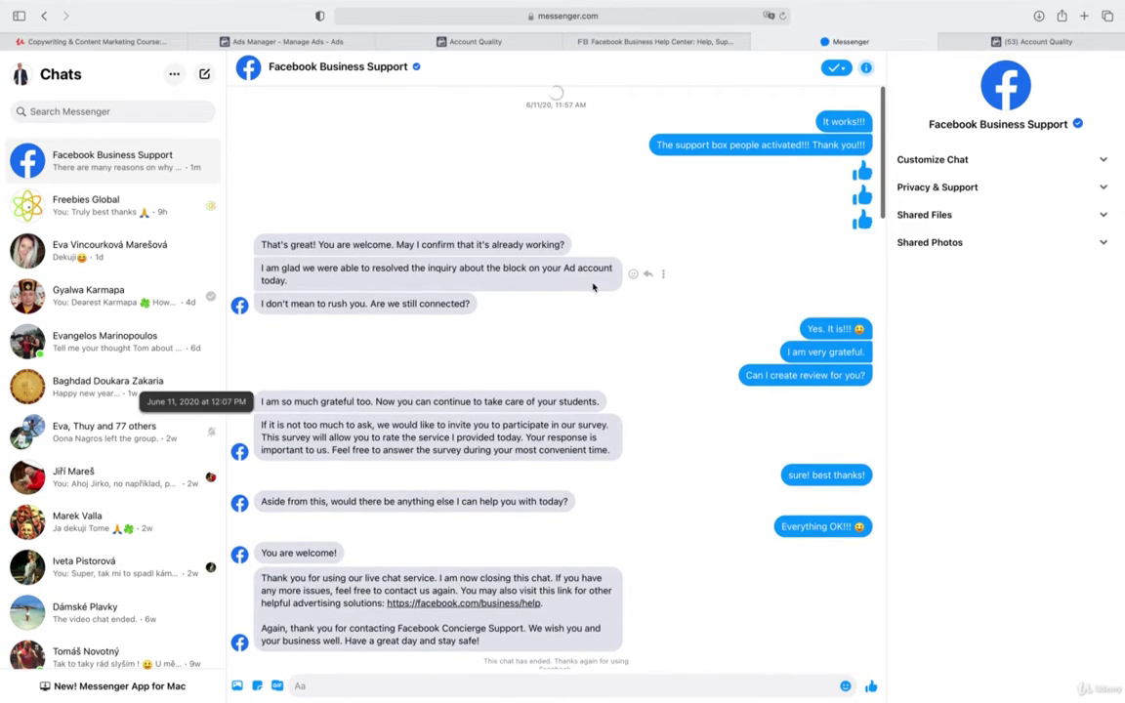
pyautogui.scroll(-5, 692, 330)
pyautogui.scroll(-5, 693, 329)
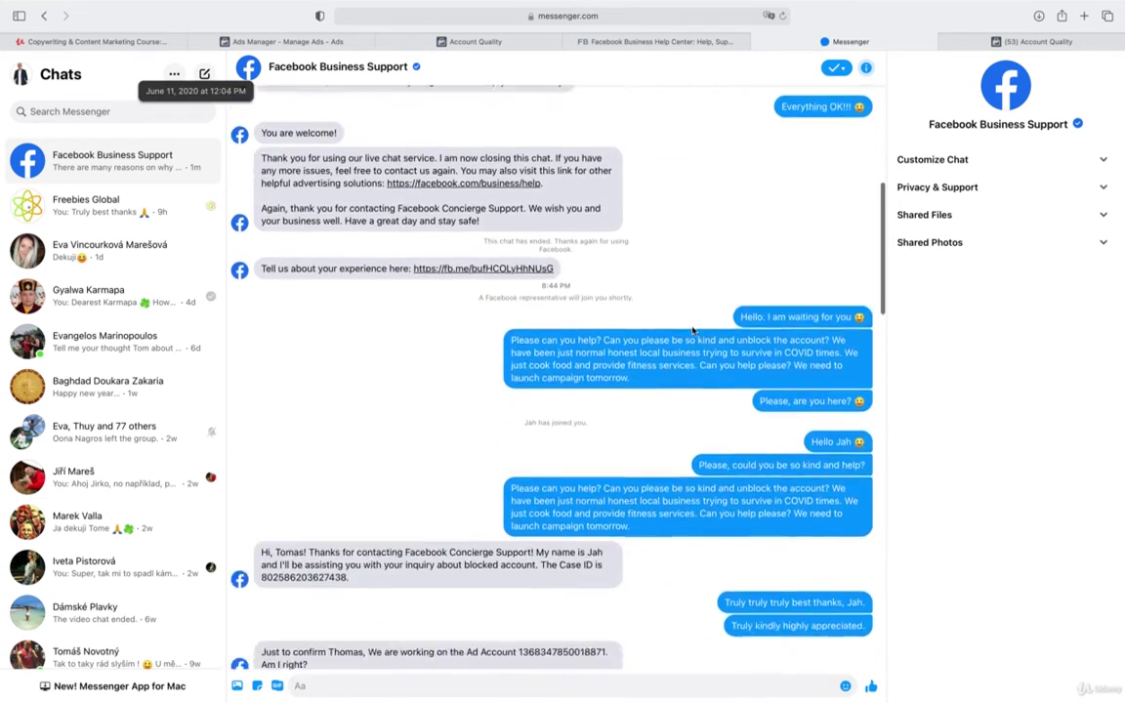
pyautogui.scroll(15, 692, 330)
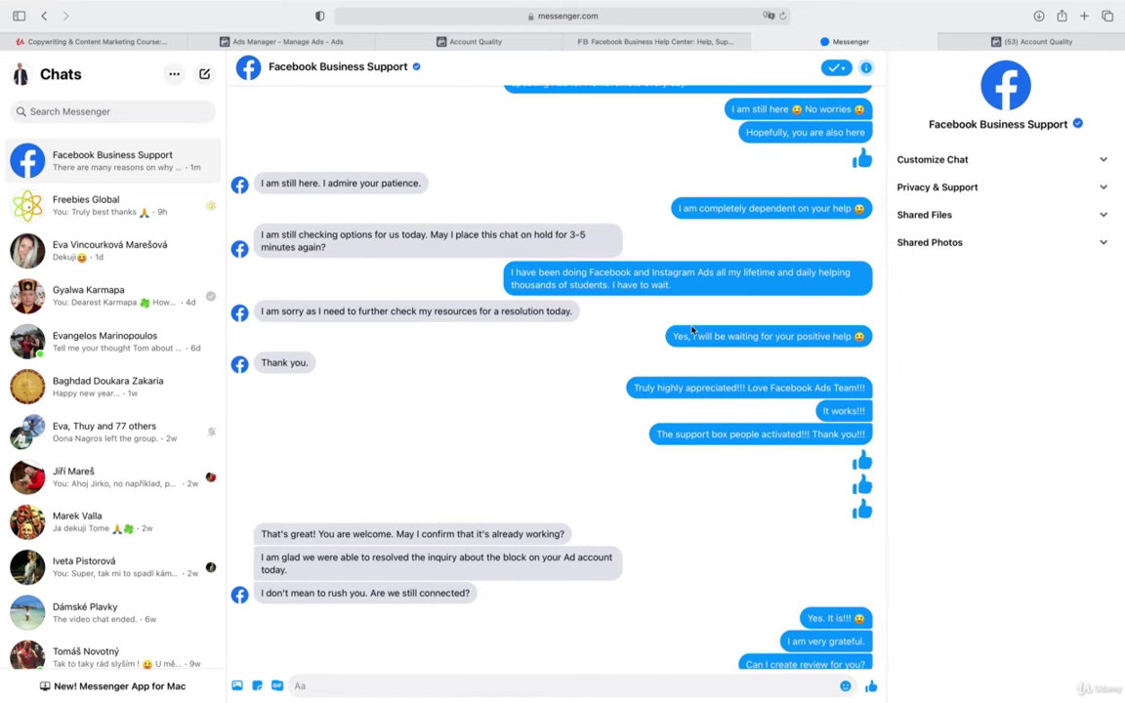
pyautogui.scroll(-1, 692, 330)
pyautogui.scroll(-5, 692, 330)
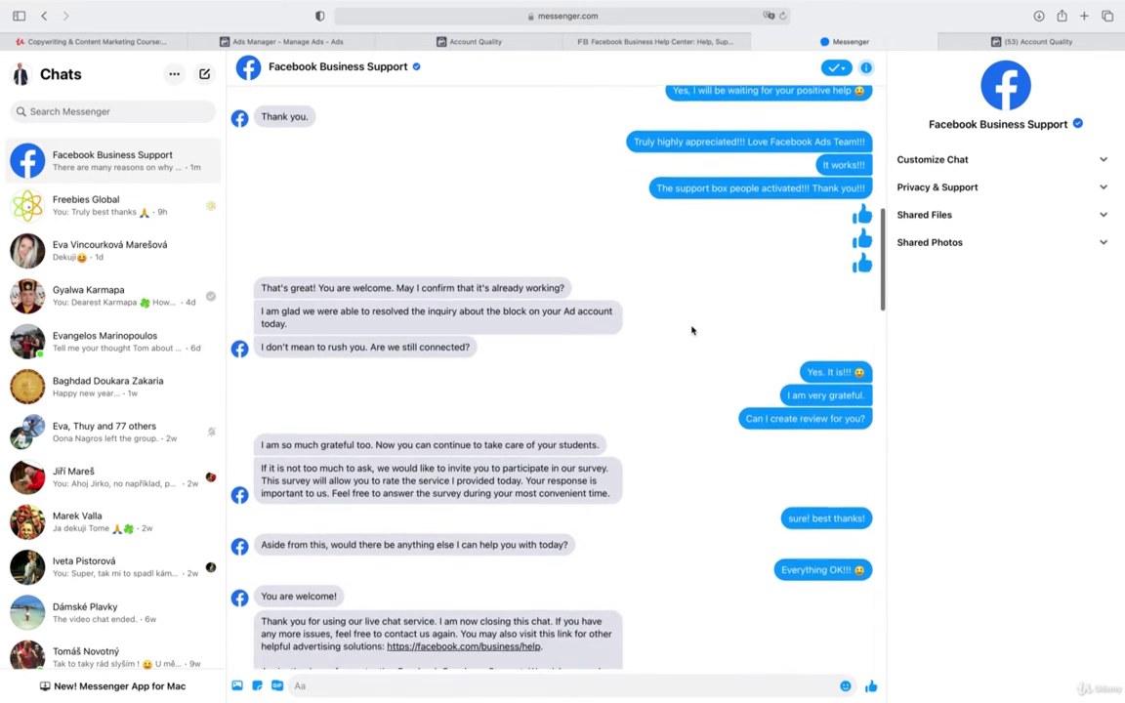
pyautogui.scroll(-3, 692, 330)
pyautogui.scroll(-5, 692, 330)
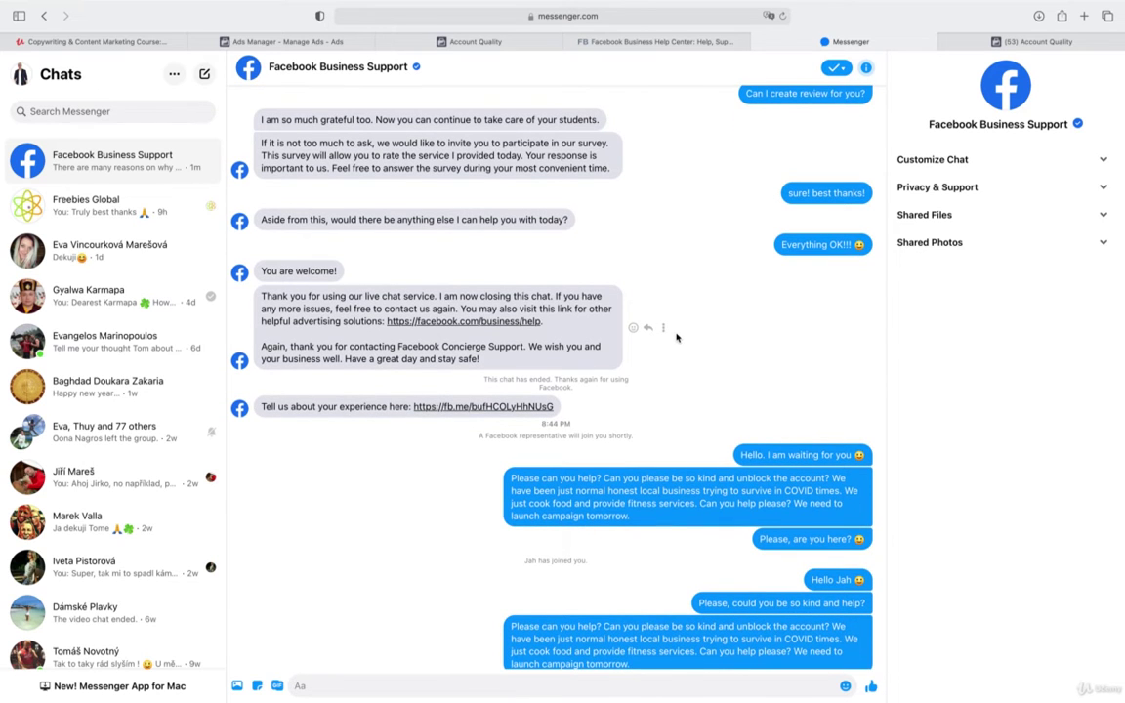
pyautogui.scroll(-3, 676, 337)
pyautogui.scroll(-2, 675, 337)
pyautogui.scroll(-2, 675, 337)
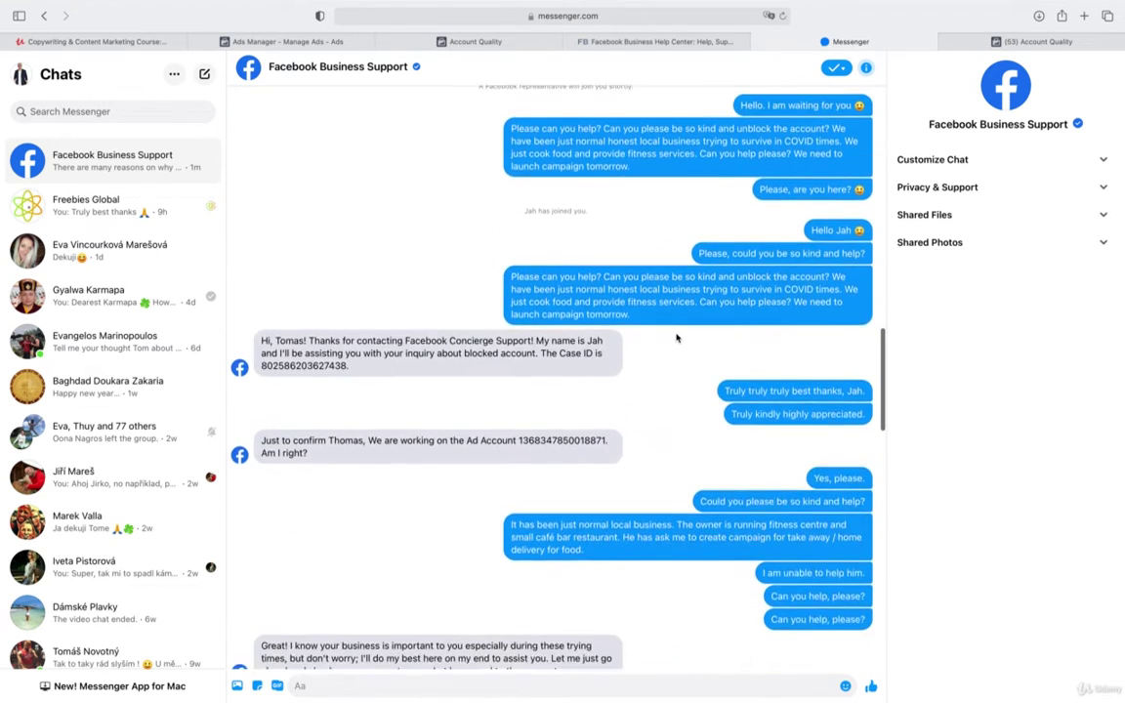
pyautogui.scroll(-1, 676, 337)
pyautogui.moveTo(675, 337)
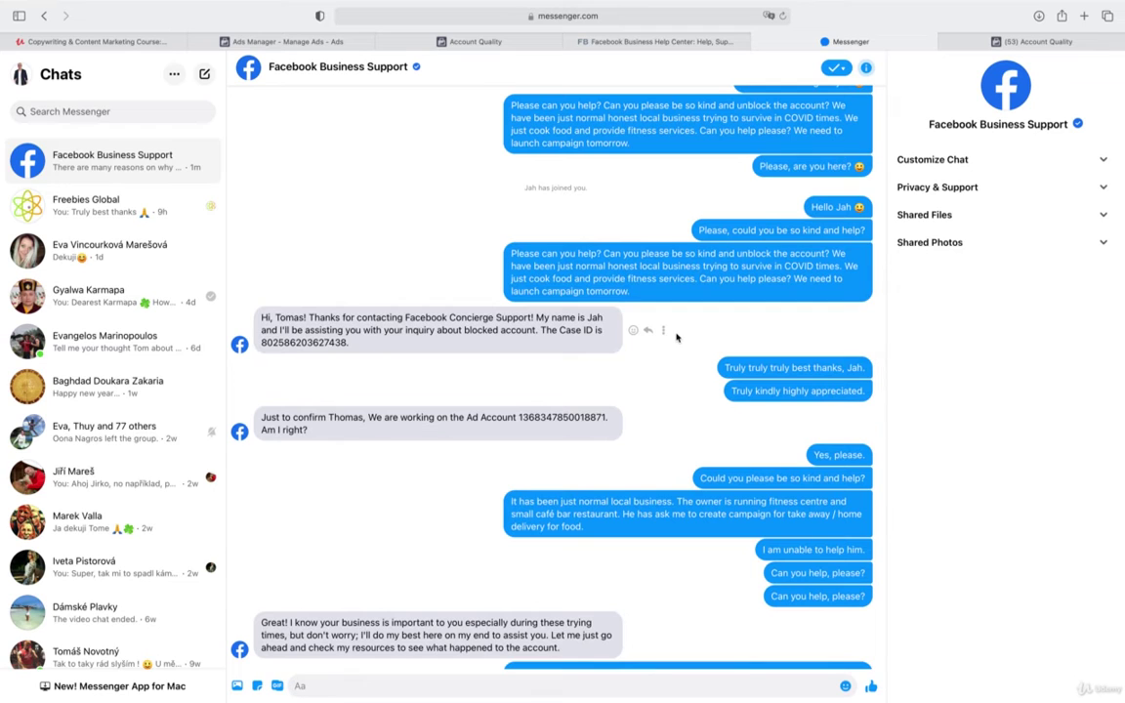
pyautogui.scroll(-2, 675, 336)
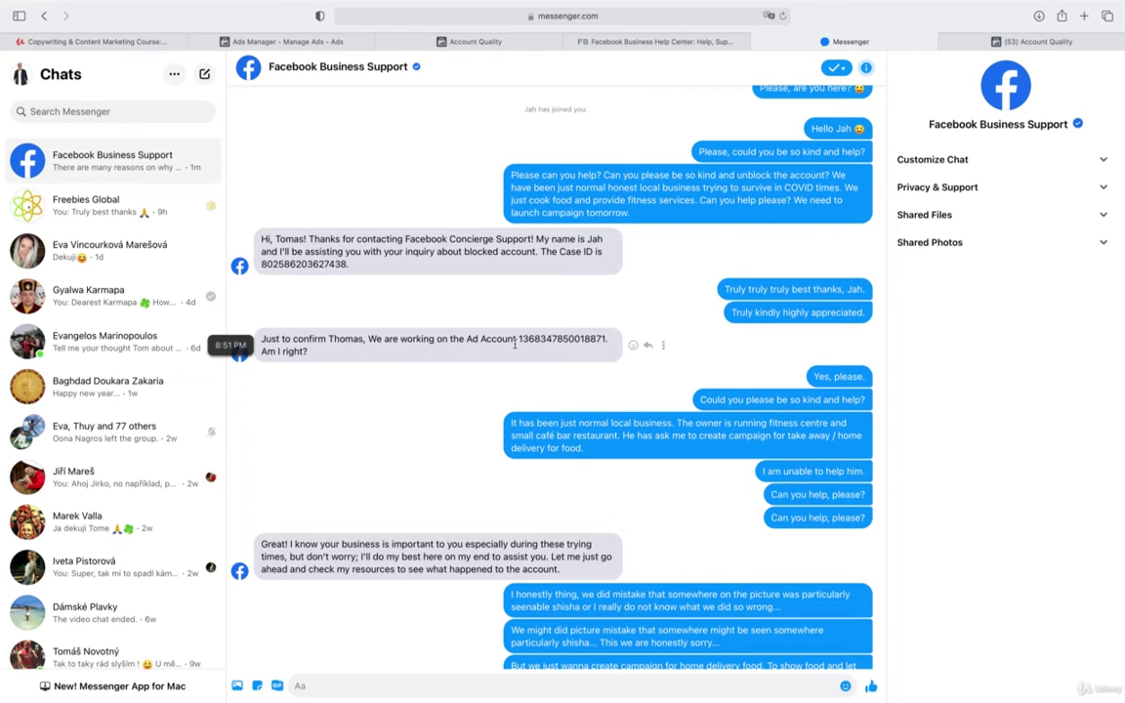
pyautogui.scroll(-2, 517, 341)
pyautogui.scroll(-2, 527, 343)
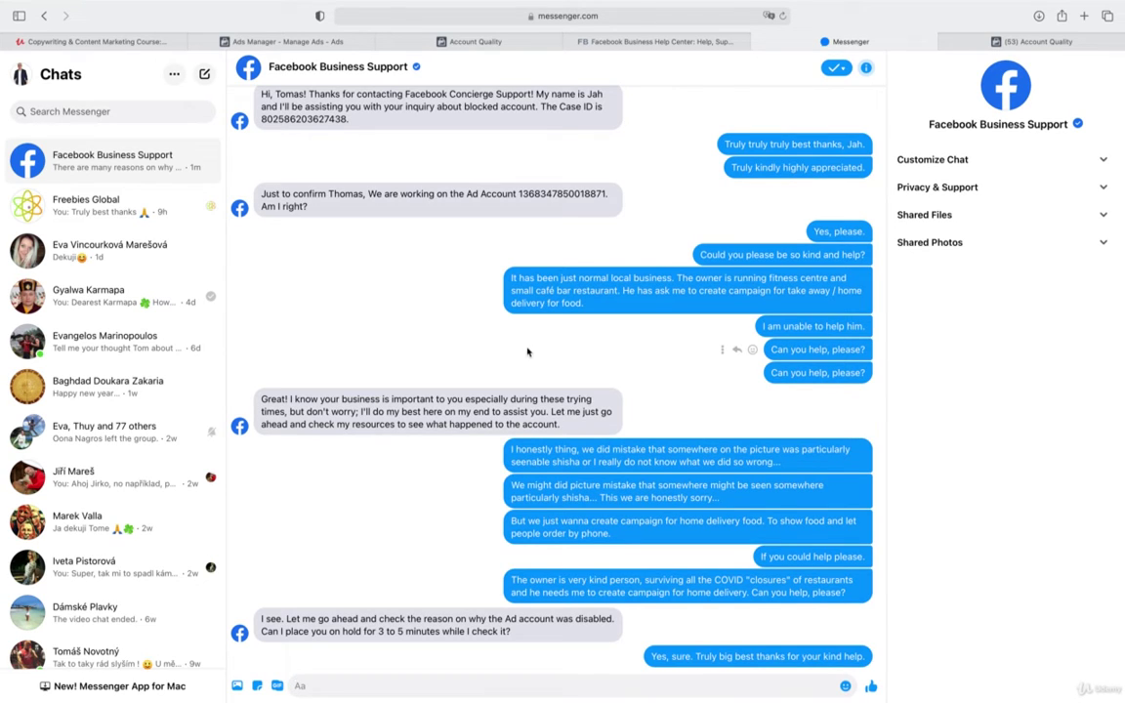
pyautogui.scroll(-4, 536, 352)
pyautogui.scroll(-4, 549, 367)
pyautogui.scroll(-2, 551, 369)
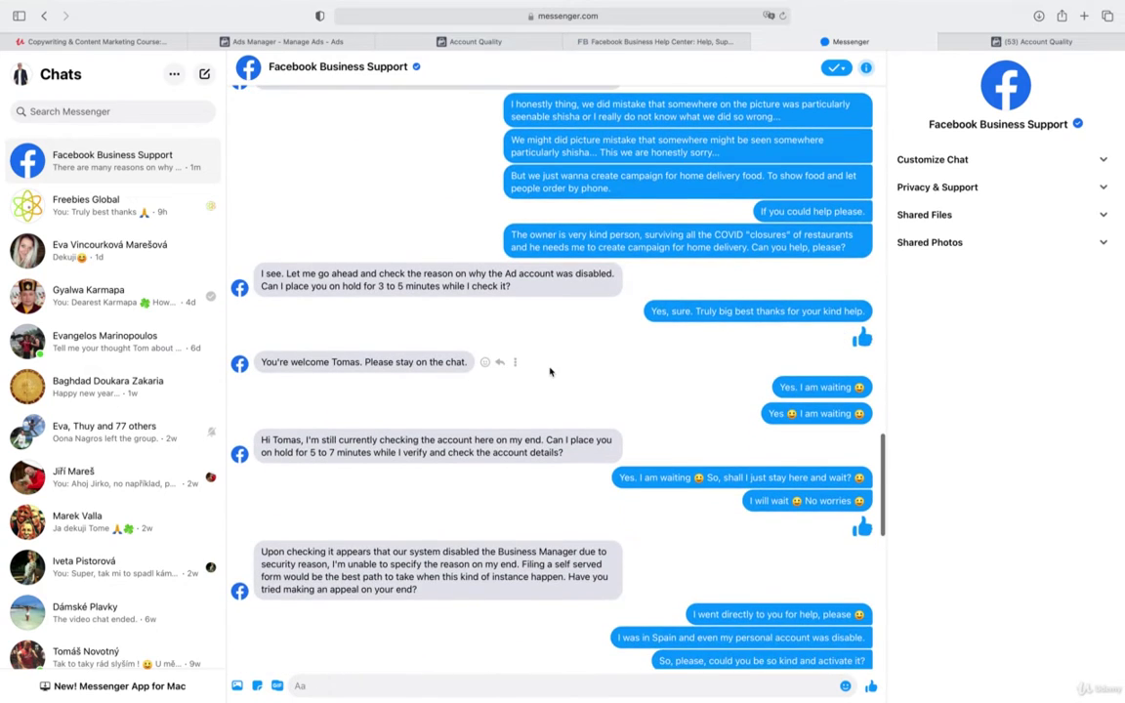
pyautogui.scroll(-2, 551, 372)
pyautogui.scroll(-1, 557, 376)
pyautogui.scroll(-5, 571, 378)
pyautogui.scroll(-2, 584, 381)
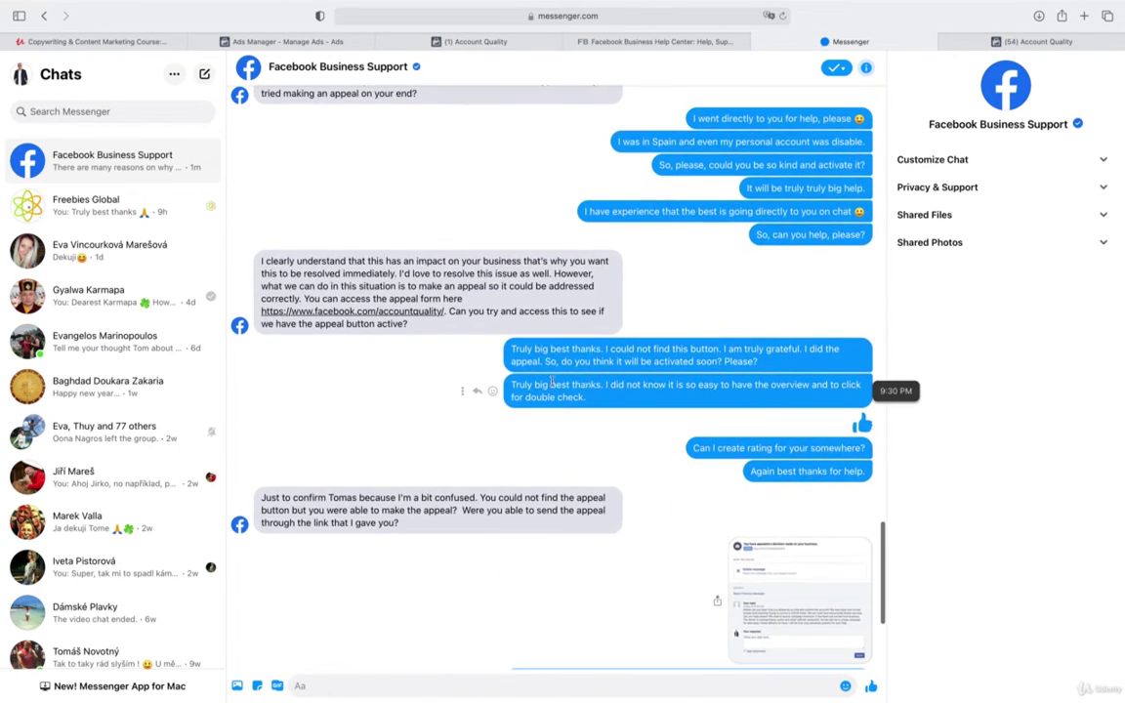
pyautogui.moveTo(419, 312)
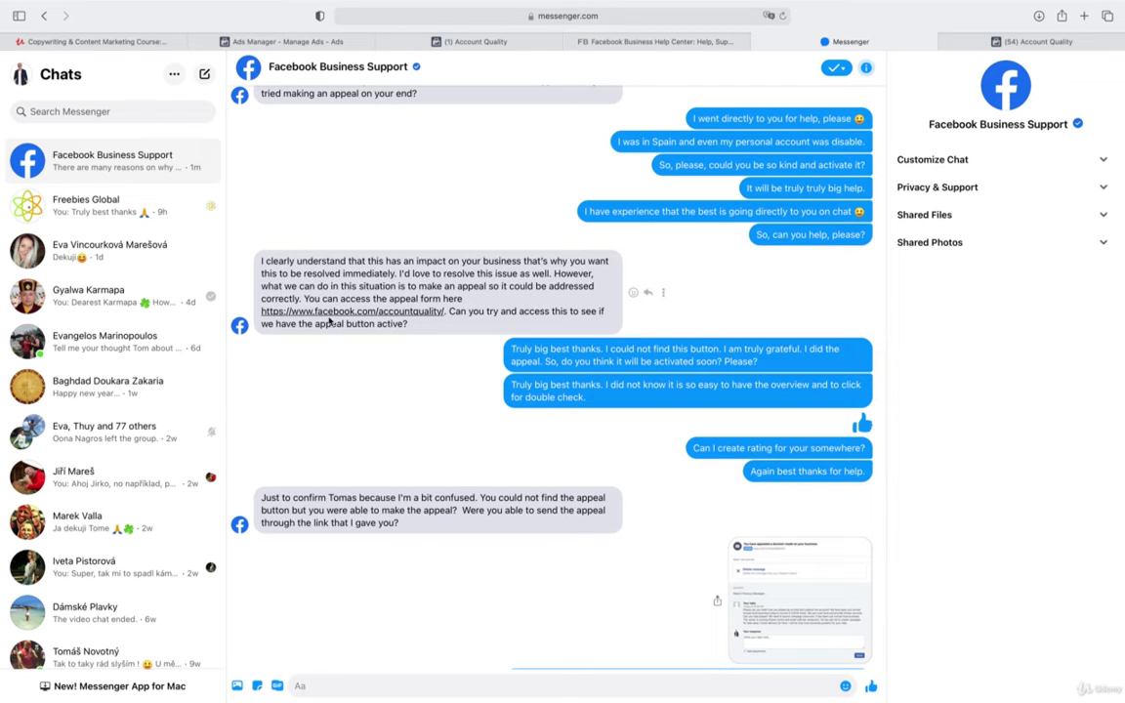
pyautogui.moveTo(419, 291)
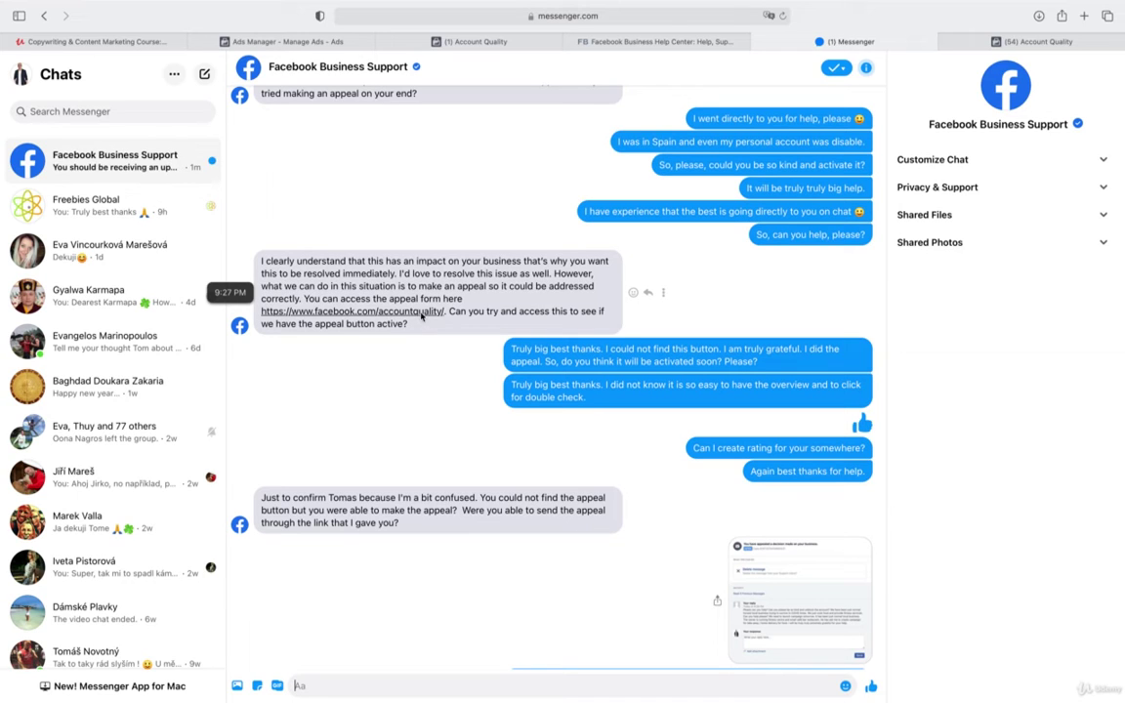
# Open the agent's Account Quality link, dismiss the intro tips, and check the ad account page
pyautogui.click(421, 312)
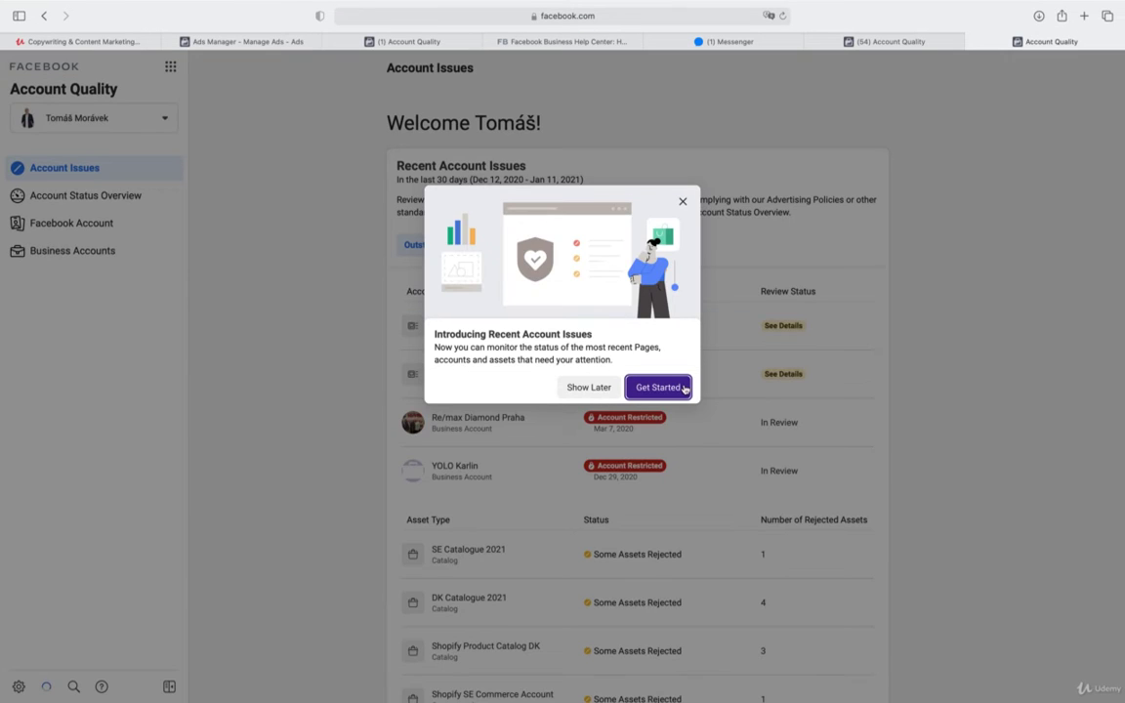
pyautogui.click(683, 387)
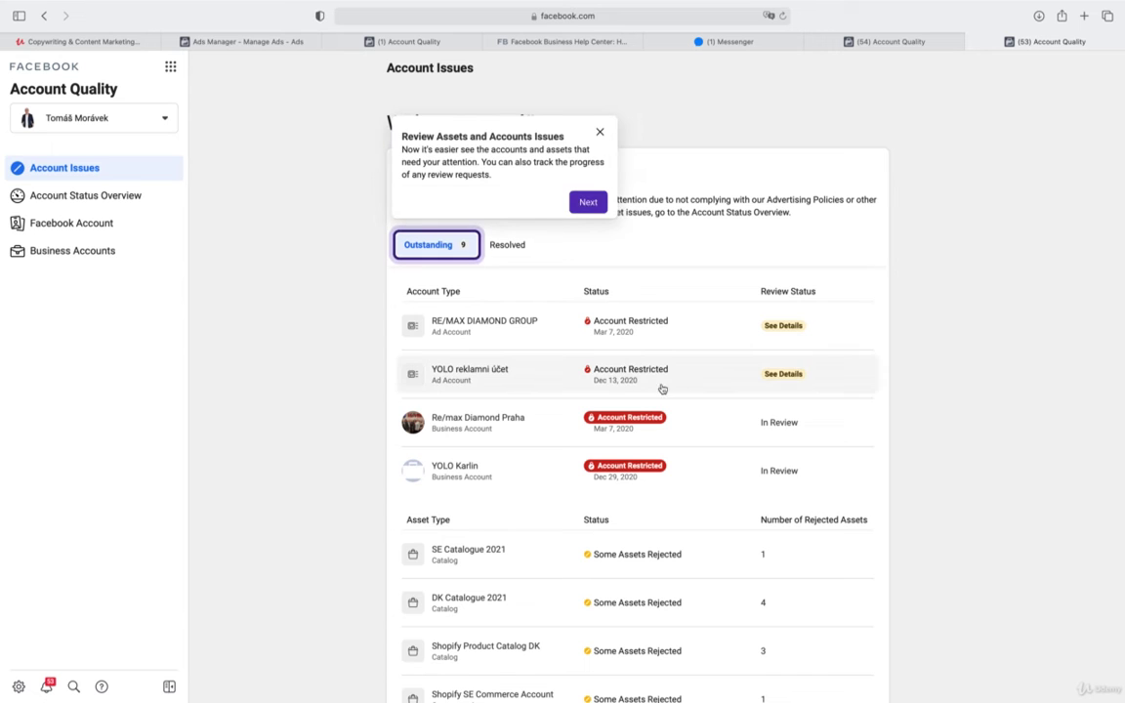
pyautogui.click(558, 472)
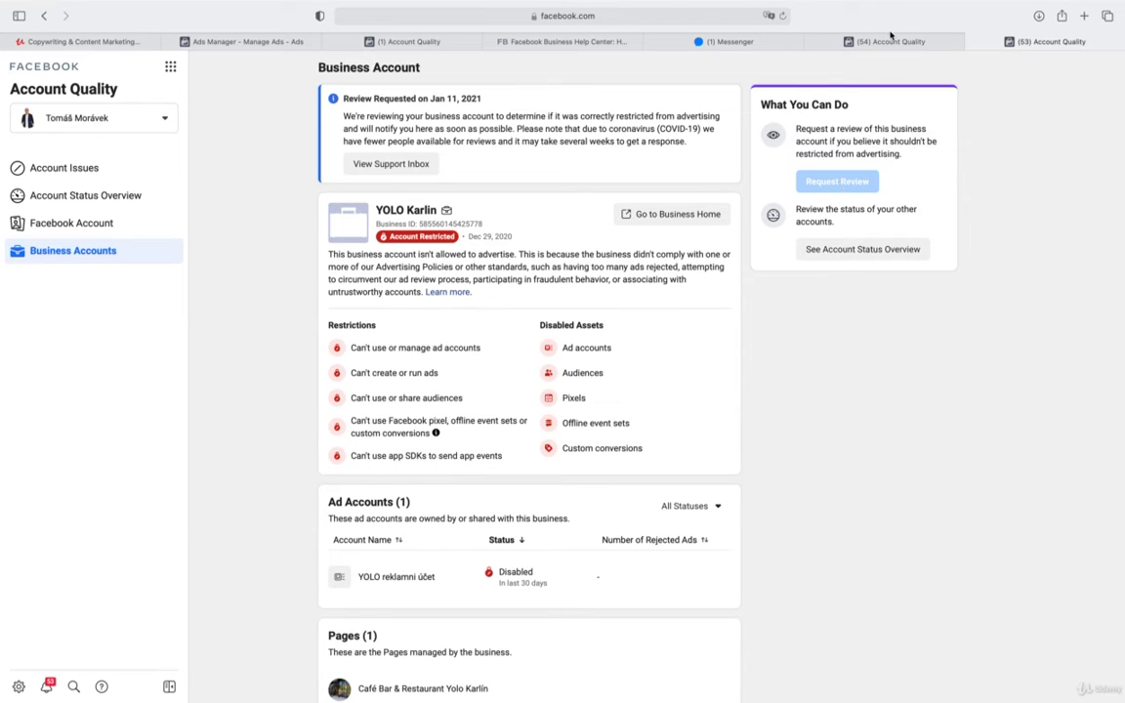
pyautogui.click(447, 43)
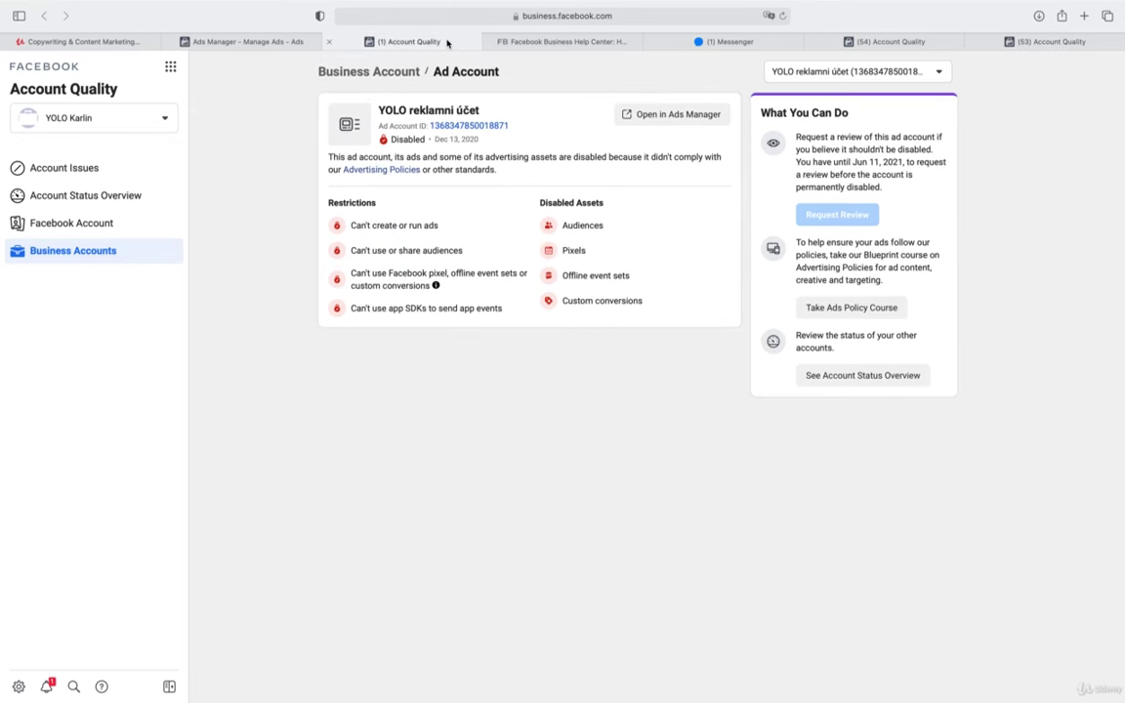
pyautogui.click(330, 42)
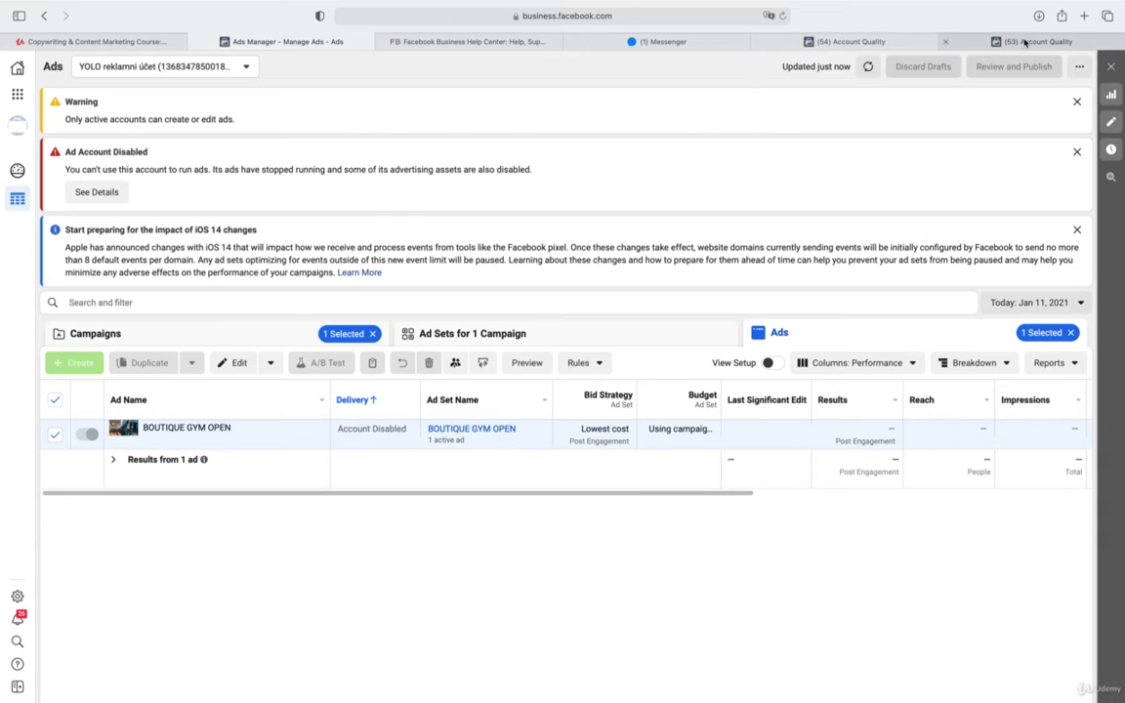
# Review the YOLO Karlin business account issues, then close both Account Quality tabs
pyautogui.click(1024, 42)
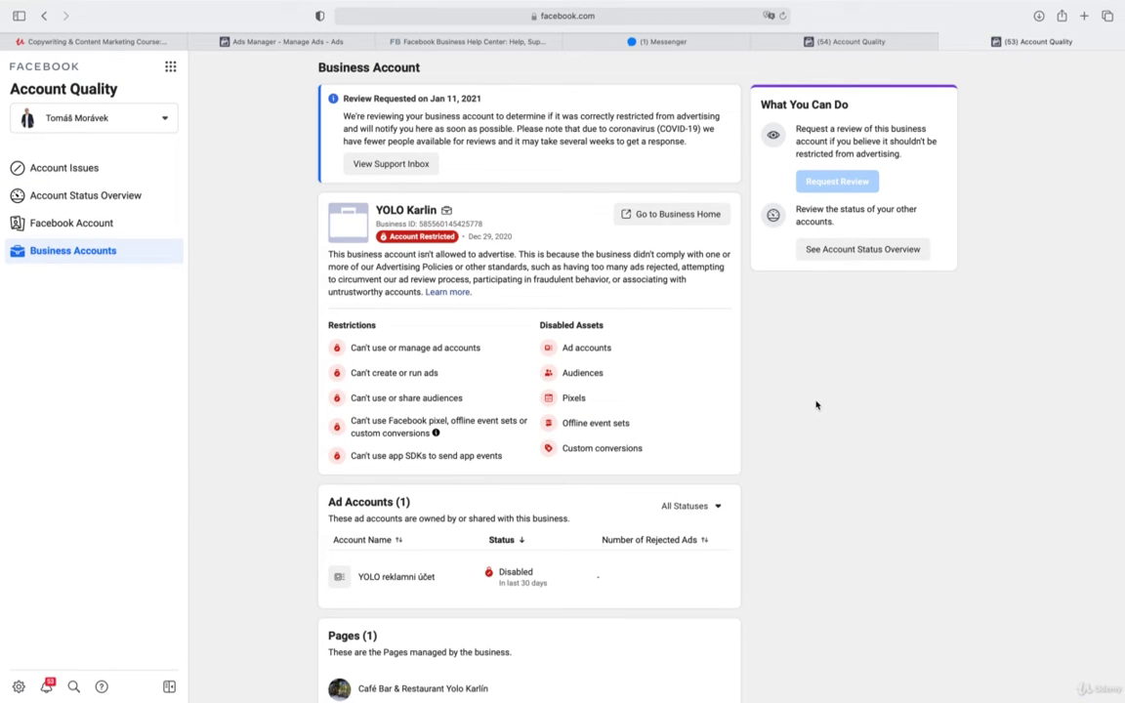
pyautogui.scroll(-1, 816, 404)
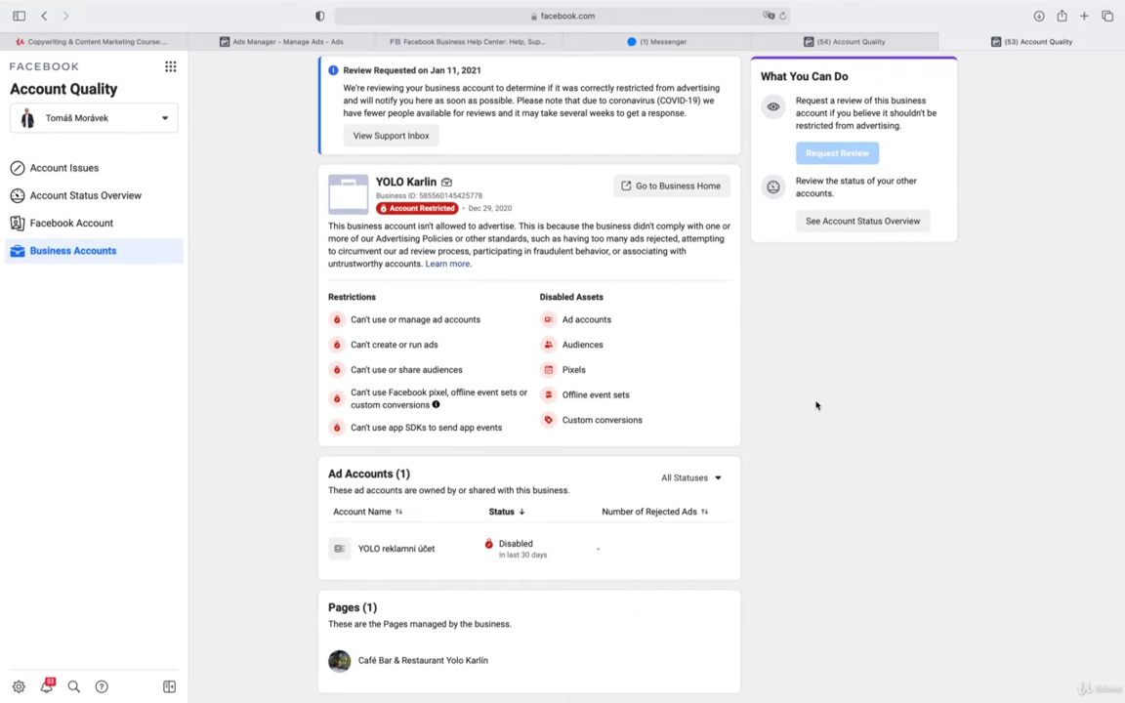
pyautogui.click(823, 221)
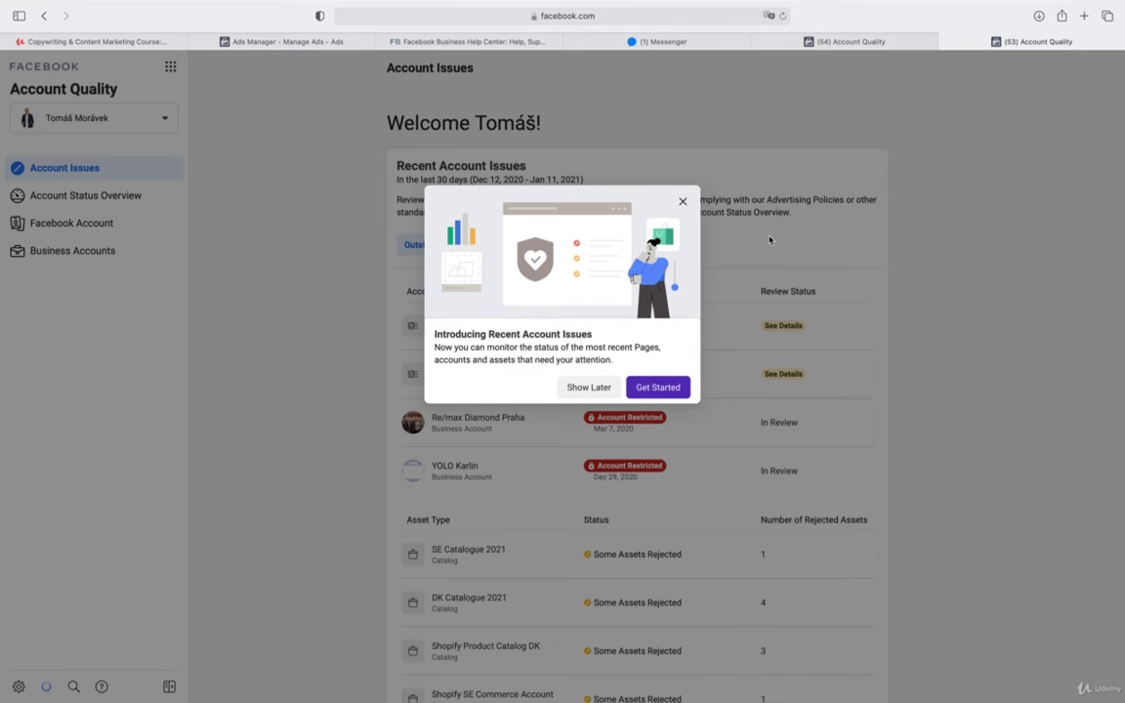
pyautogui.click(682, 202)
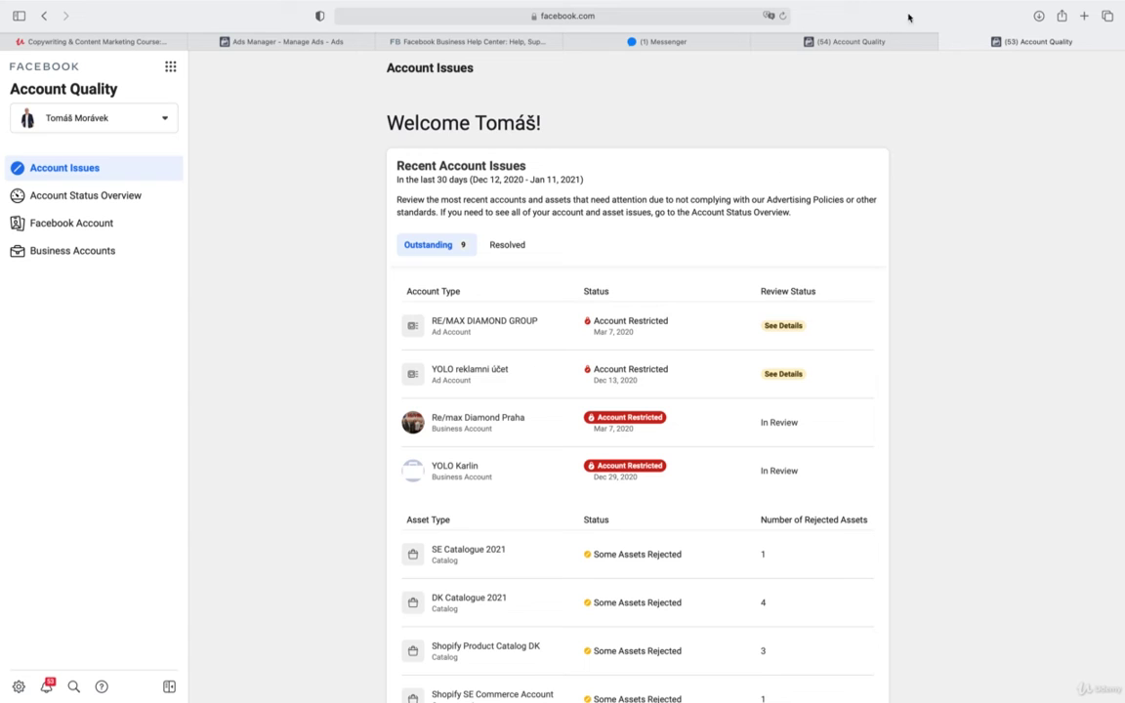
pyautogui.click(948, 42)
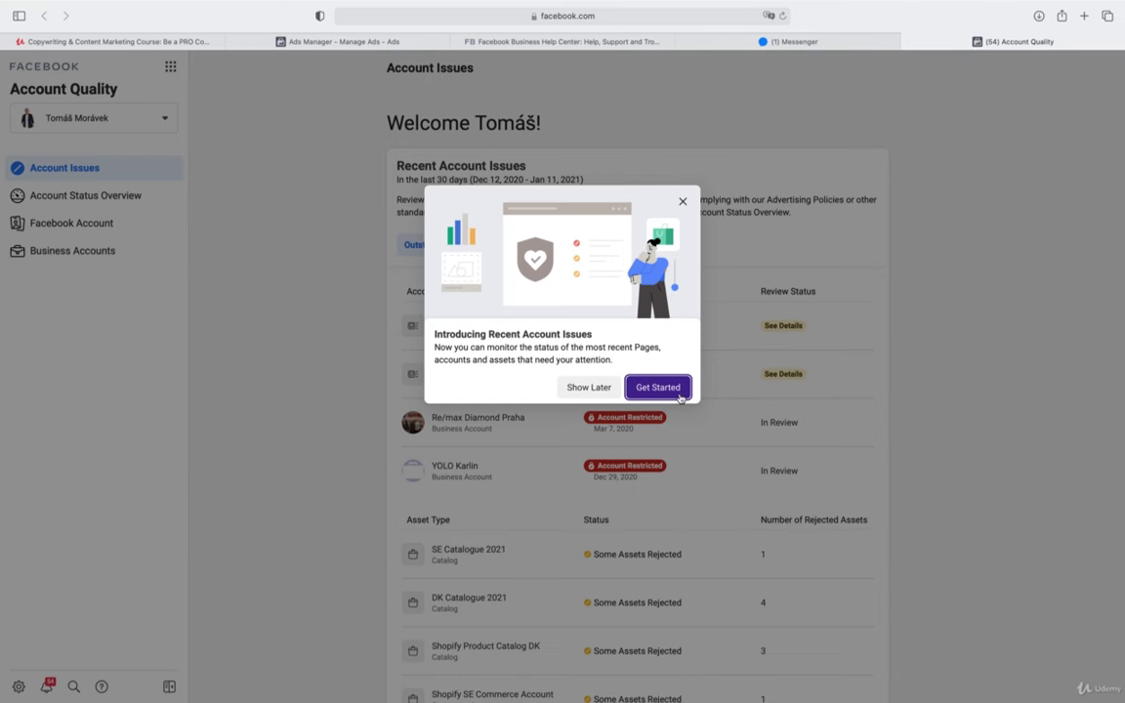
pyautogui.click(908, 42)
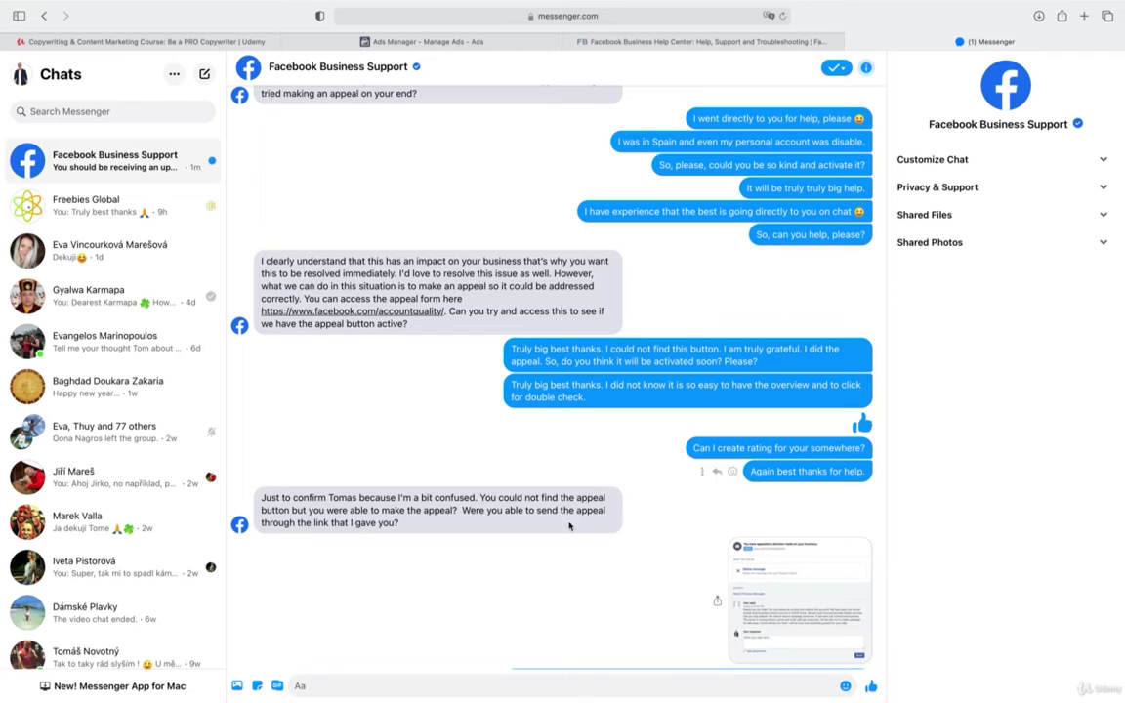
# View the shared appeal screenshot full-size to check the open appeal case
pyautogui.scroll(-1, 571, 459)
pyautogui.click(766, 575)
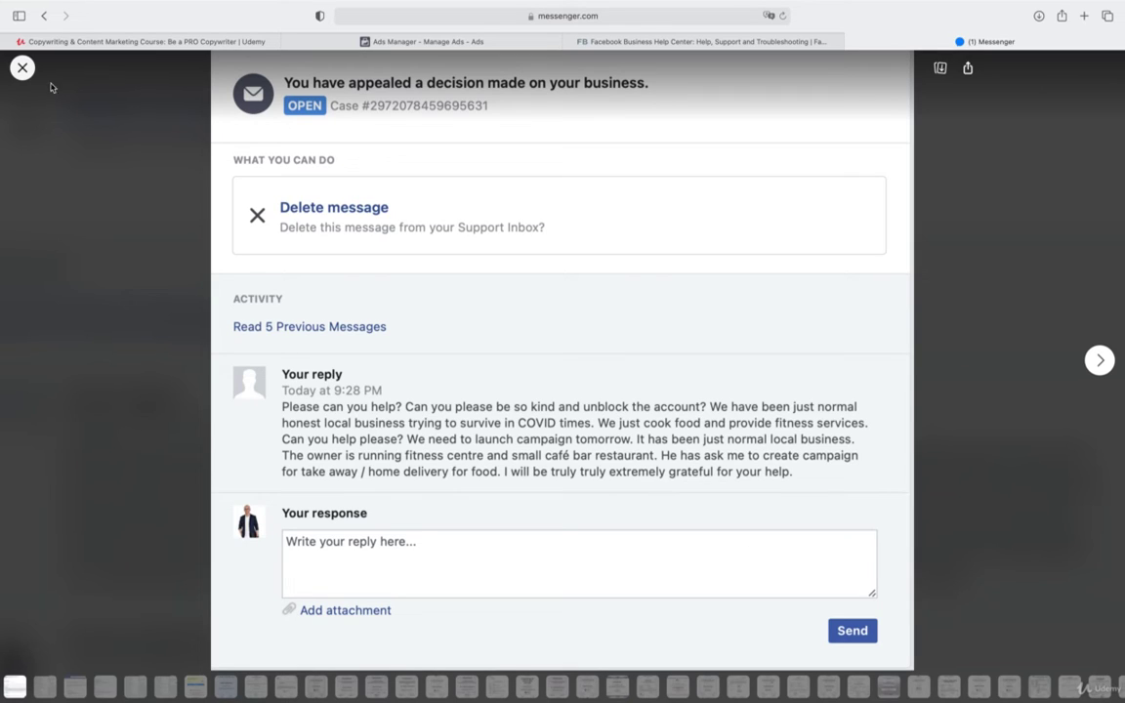
# Send the agent a thank-you message: 'Jah, truly big best thanks for all your kind help and support.'
pyautogui.click(22, 69)
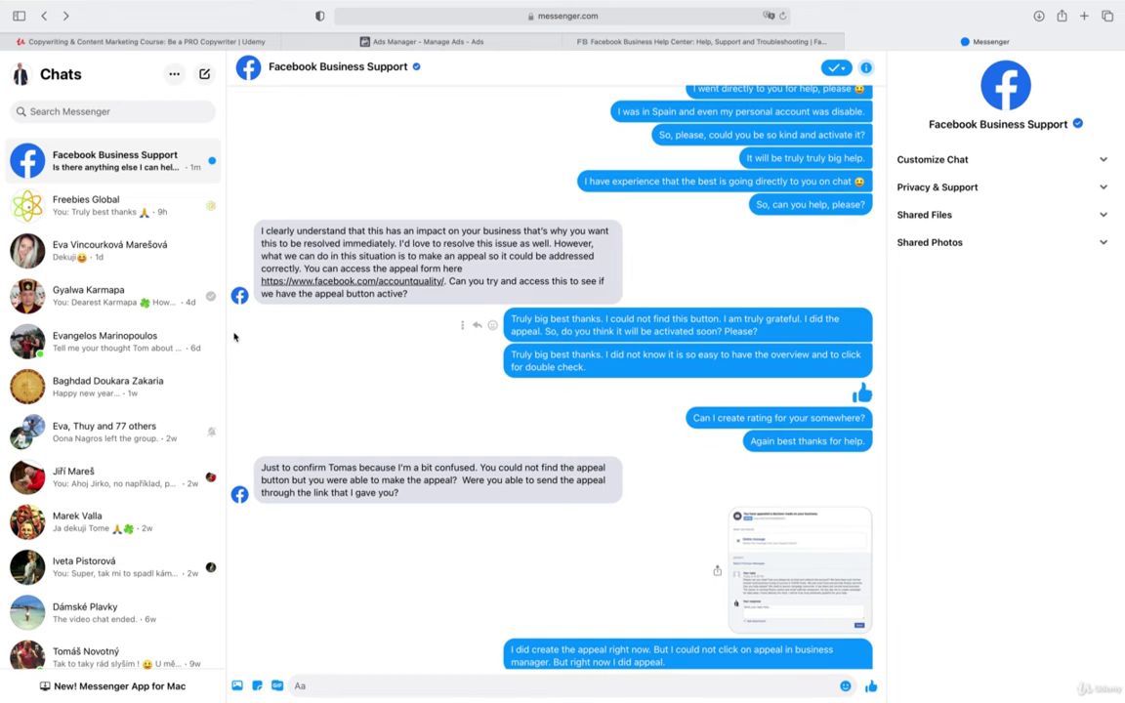
pyautogui.scroll(-5, 312, 341)
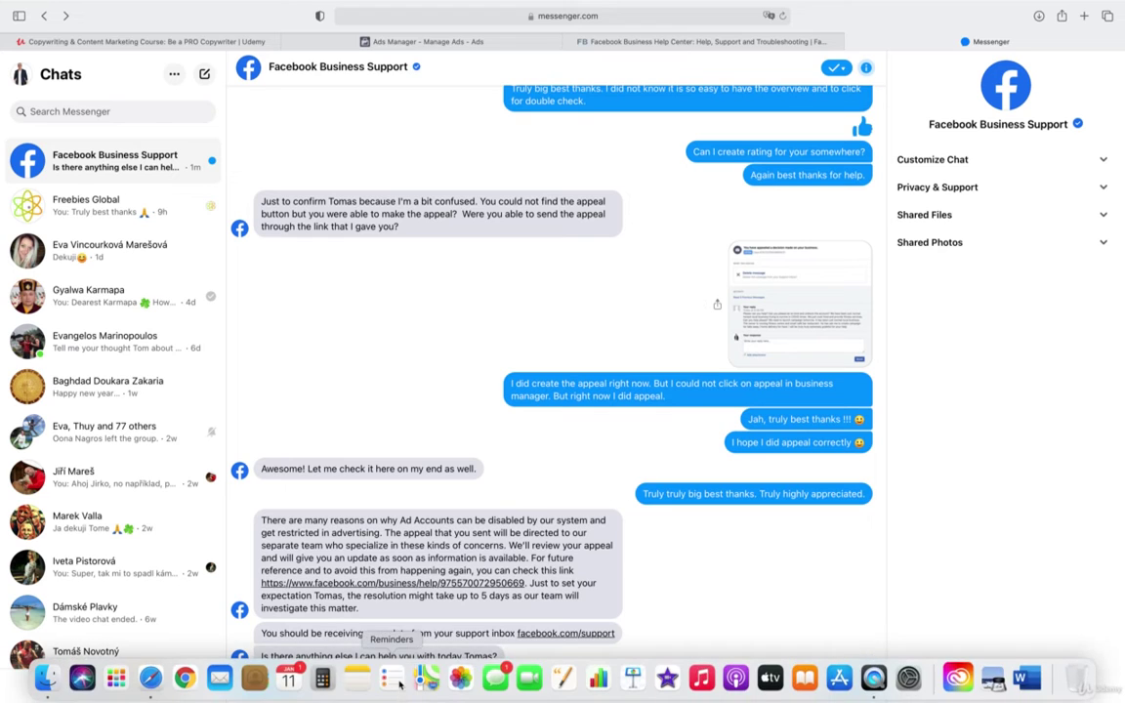
pyautogui.click(414, 682)
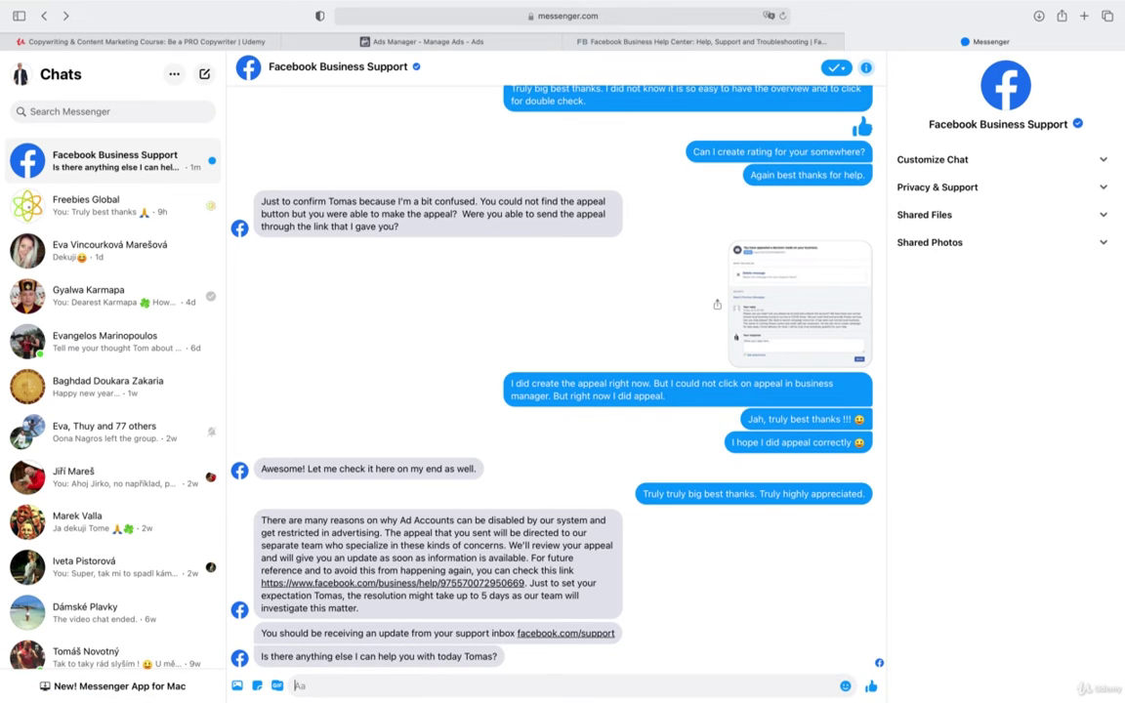
pyautogui.write('Jah, truly big best thanks for all your kind help and support. Truly highly appreciated.')
pyautogui.press('Return')
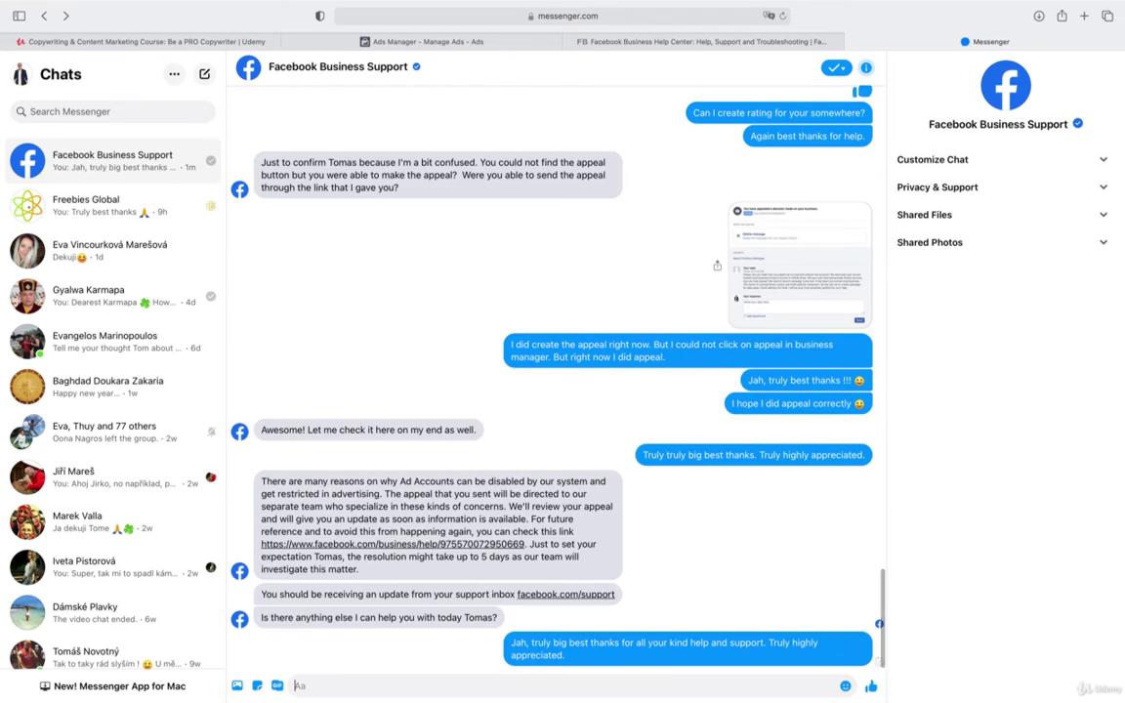
pyautogui.moveTo(440, 524)
pyautogui.moveTo(552, 517)
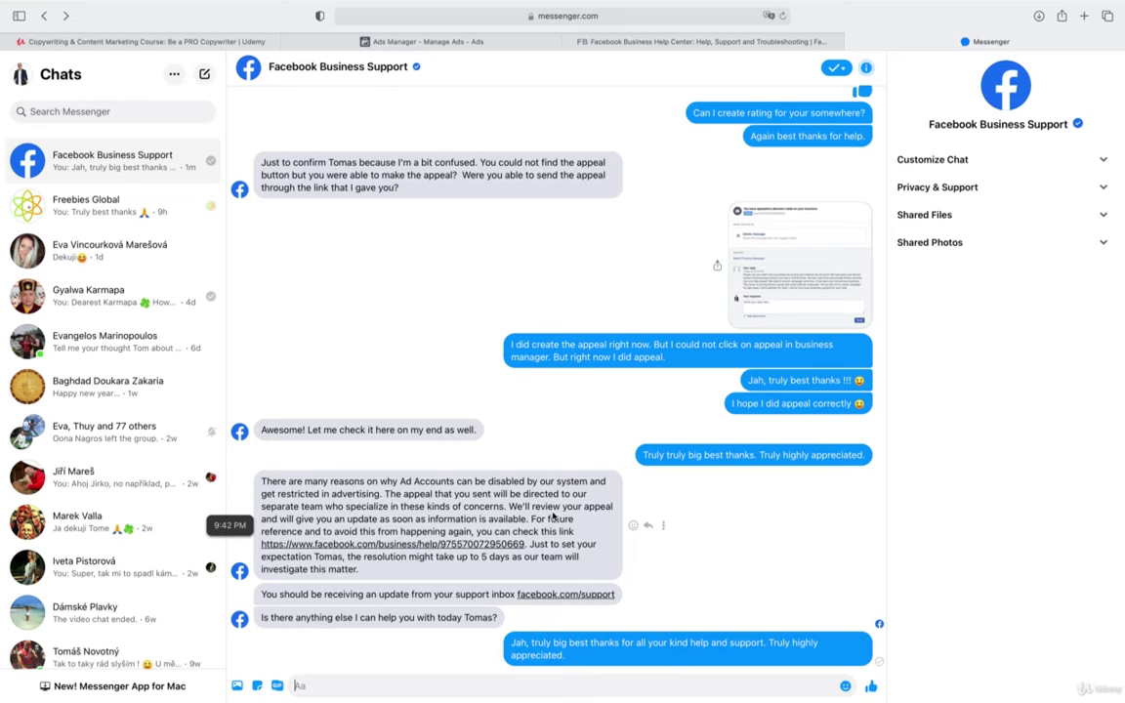
# Open the chat's advertising restrictions help article in a new tab and read through it
pyautogui.rightClick(514, 548)
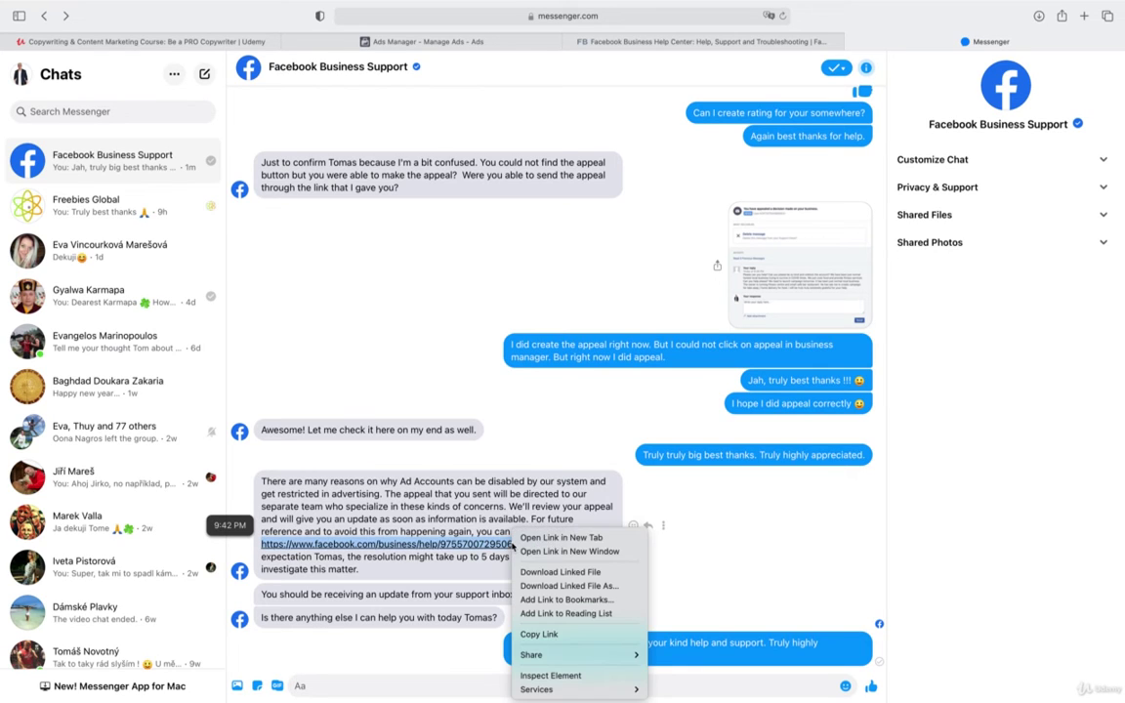
pyautogui.click(525, 538)
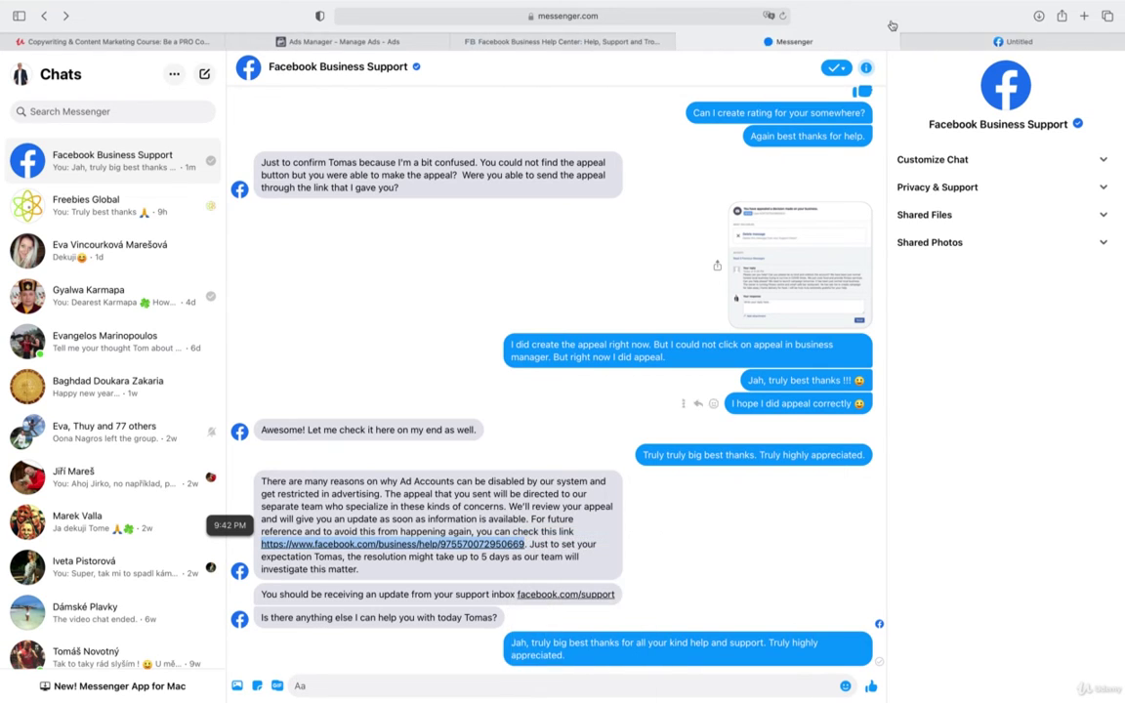
pyautogui.moveTo(1011, 41)
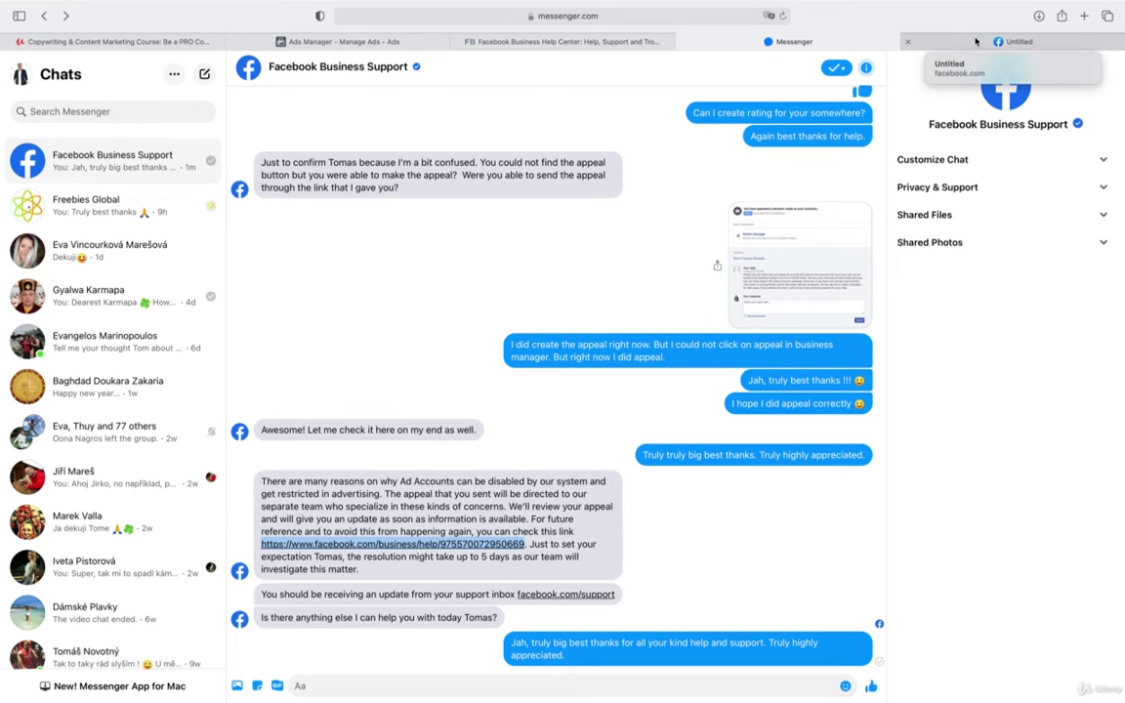
pyautogui.click(975, 41)
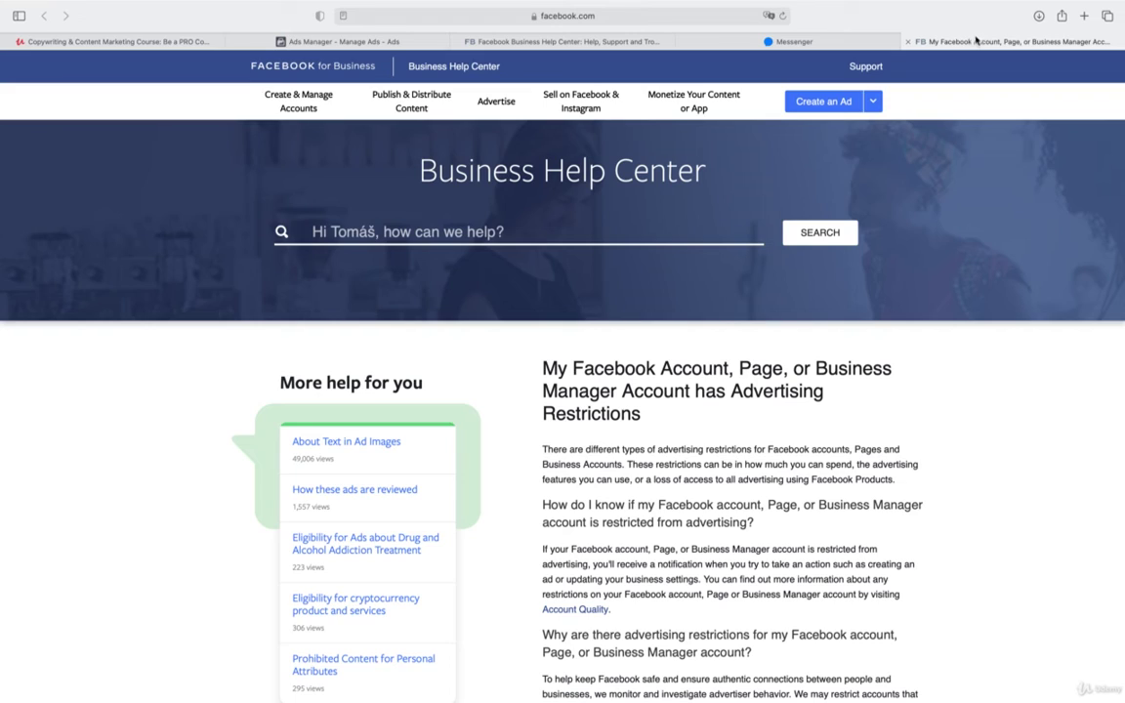
pyautogui.scroll(-5, 926, 251)
pyautogui.scroll(-3, 927, 253)
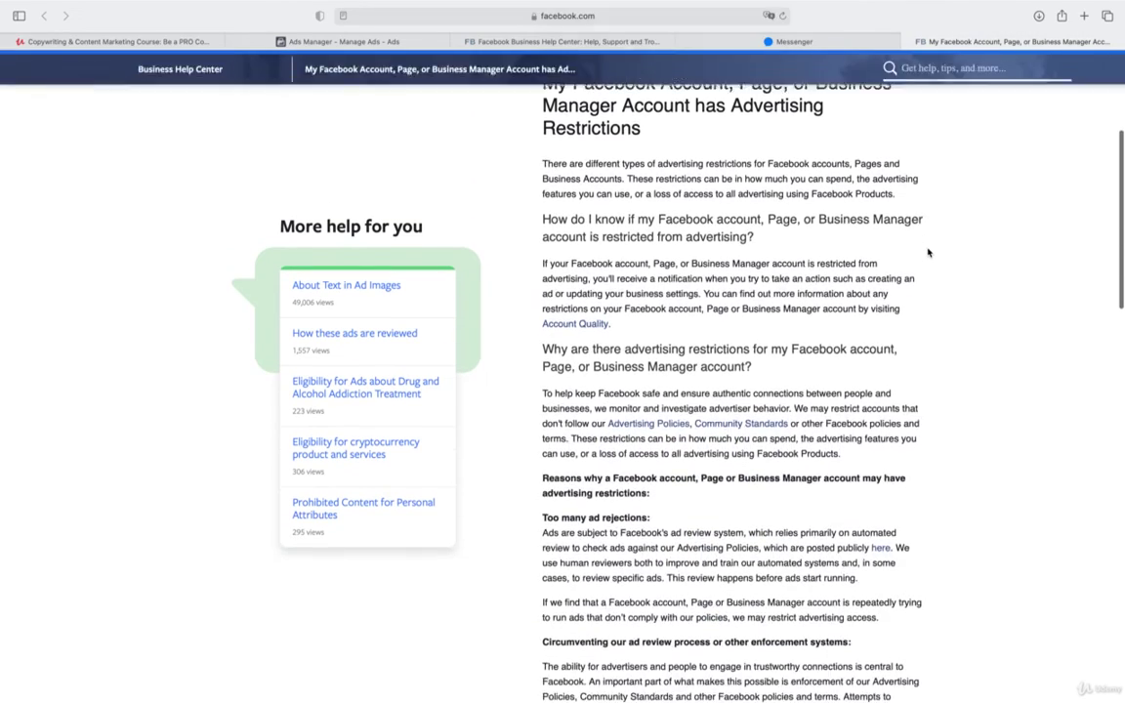
pyautogui.scroll(-4, 927, 252)
pyautogui.scroll(-3, 927, 253)
pyautogui.scroll(-3, 928, 253)
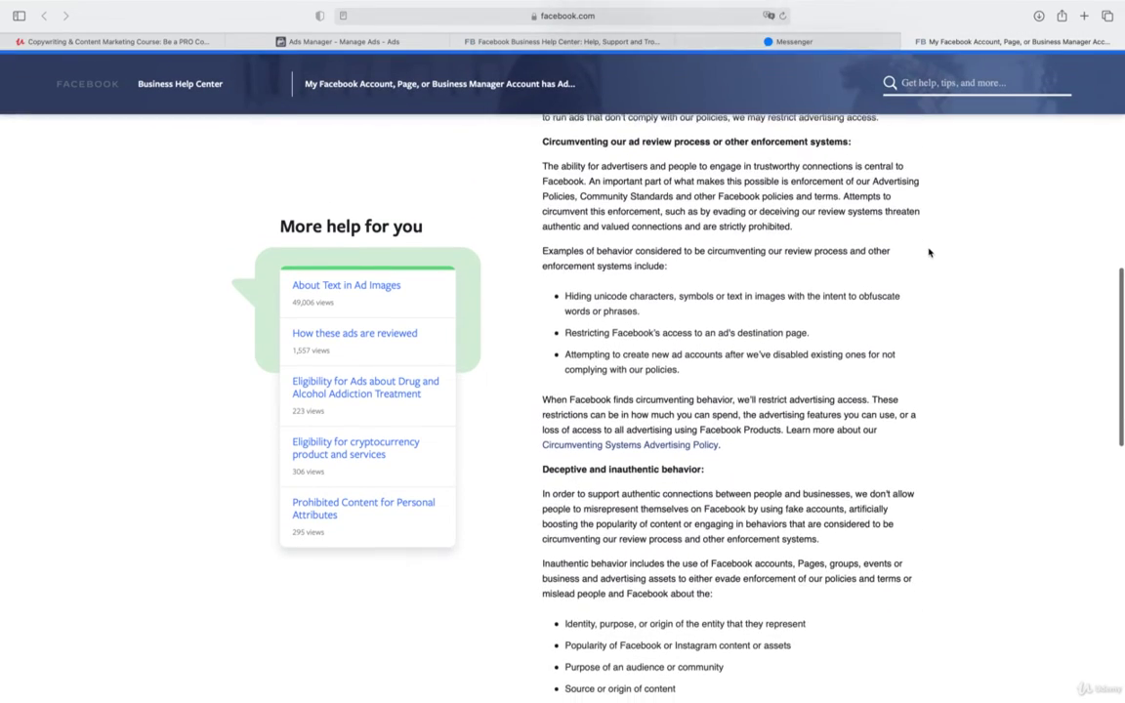
pyautogui.scroll(-5, 927, 253)
pyautogui.scroll(-2, 927, 253)
pyautogui.scroll(-10, 928, 253)
pyautogui.scroll(-2, 928, 253)
pyautogui.scroll(5, 928, 253)
pyautogui.scroll(1, 929, 253)
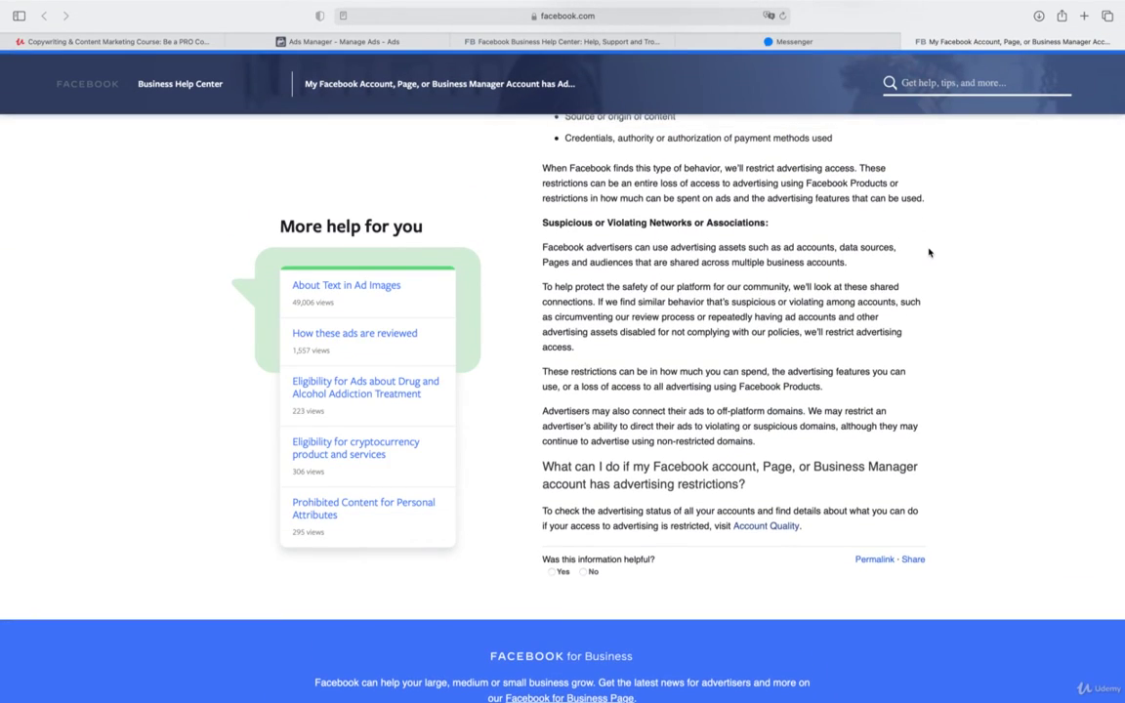
# Look over the Help Center support chat form, then return to the Messenger support chat
pyautogui.click(527, 43)
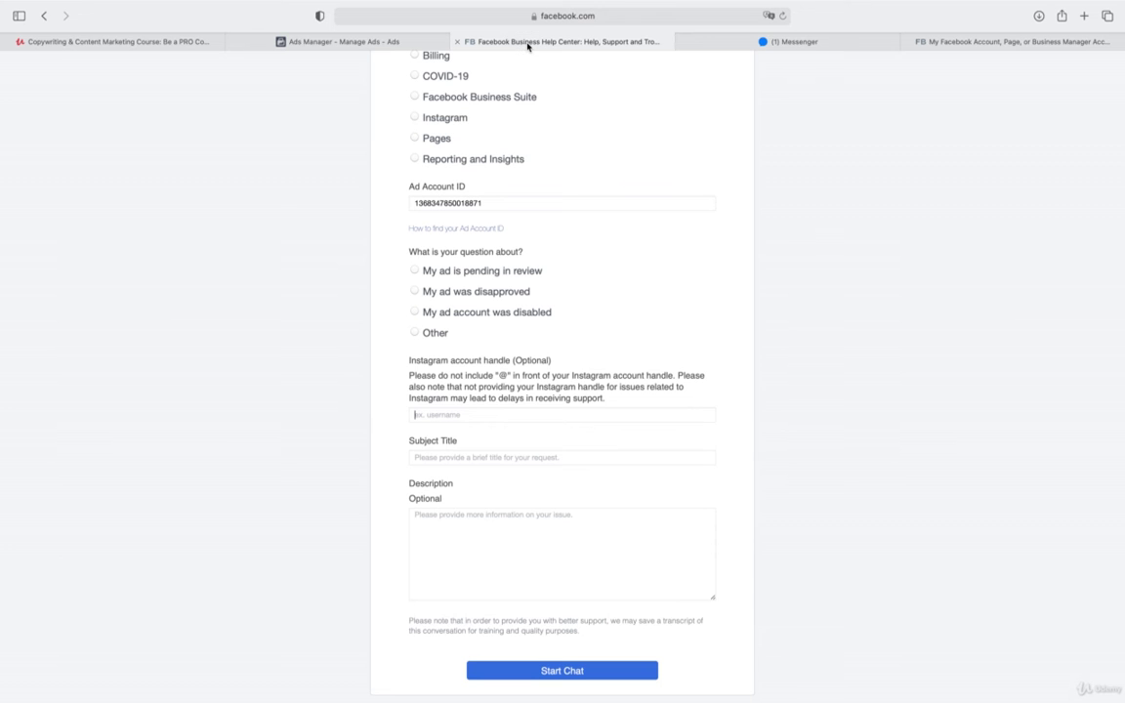
pyautogui.scroll(4, 662, 350)
pyautogui.scroll(1, 663, 350)
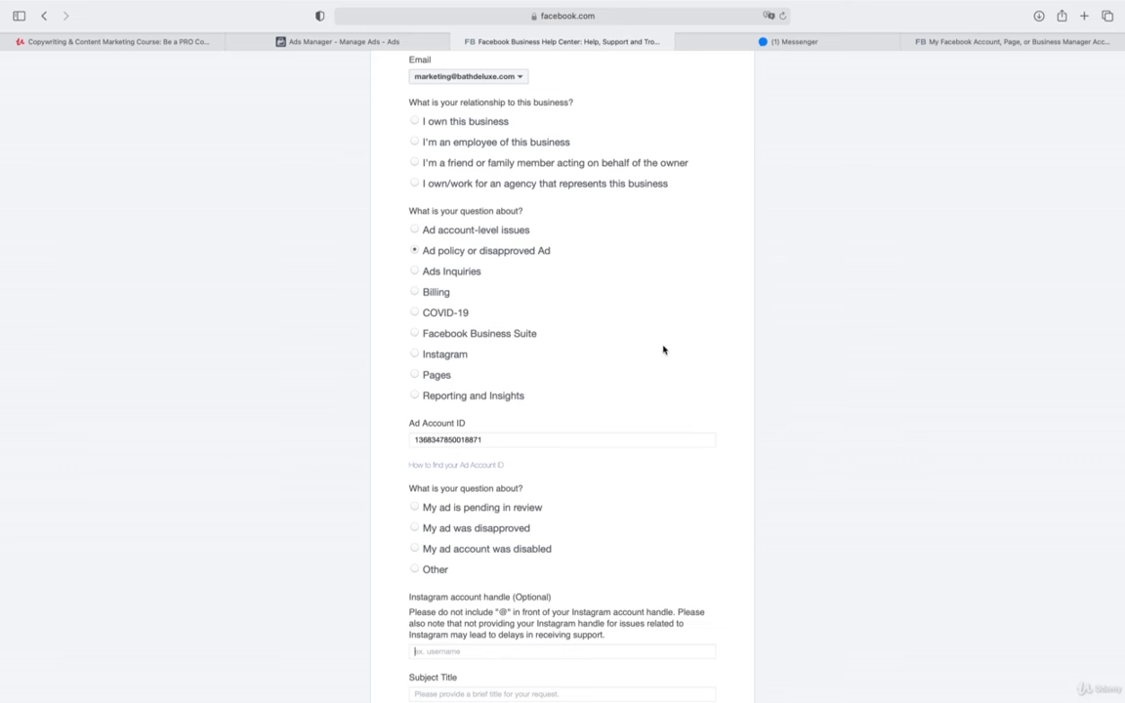
pyautogui.click(748, 41)
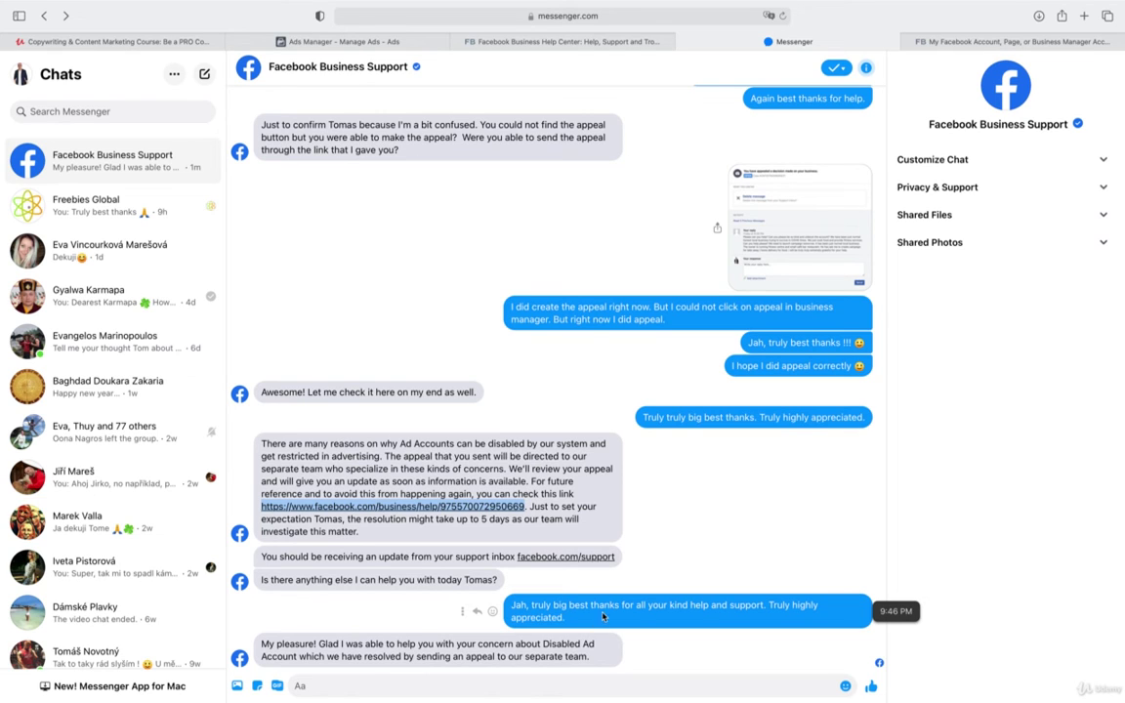
pyautogui.moveTo(437, 636)
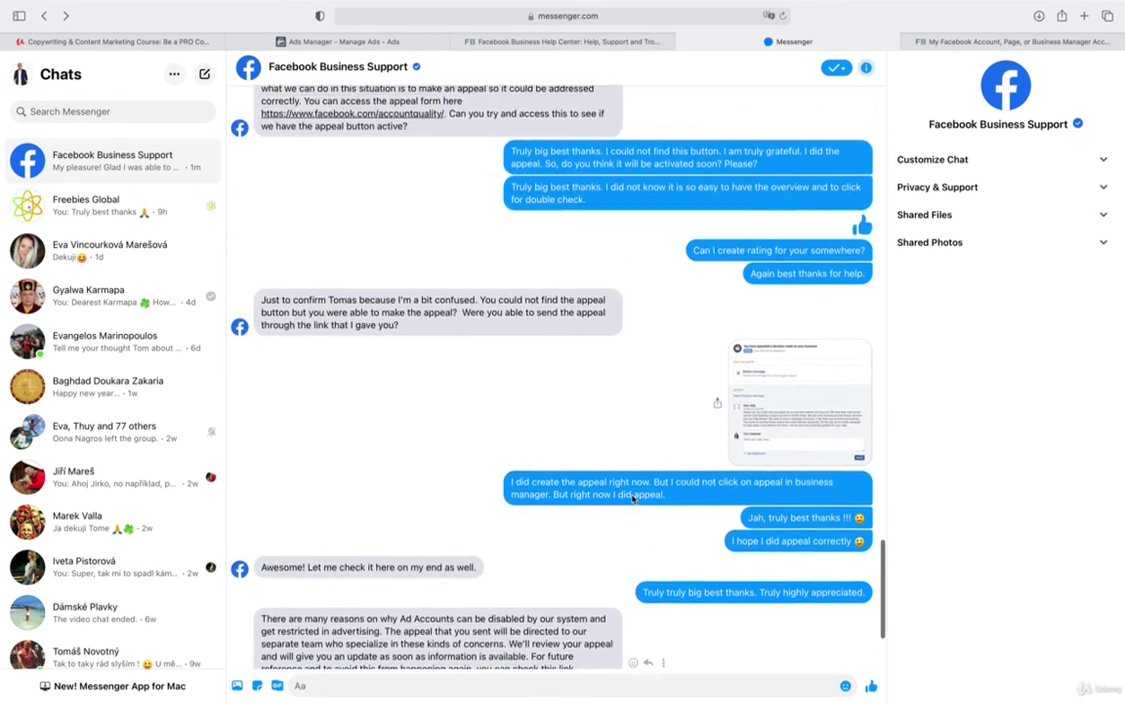
pyautogui.scroll(3, 632, 499)
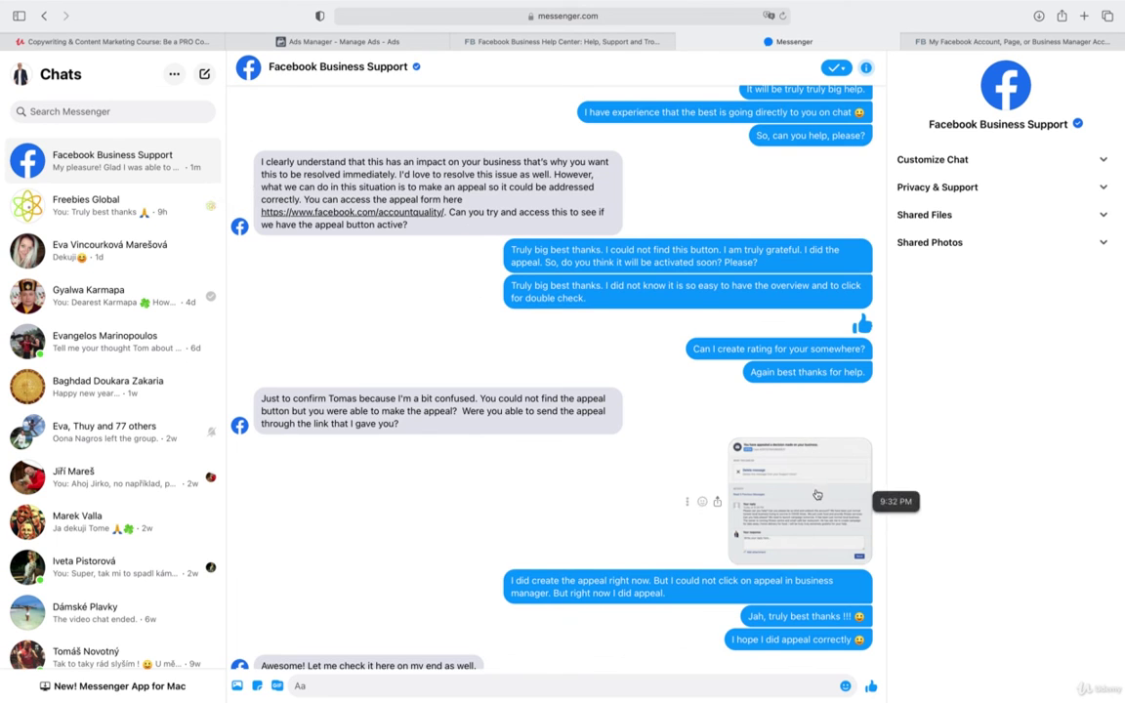
# Enlarge the shared appeal screenshot in the Messenger chat to show the open case details
pyautogui.click(737, 449)
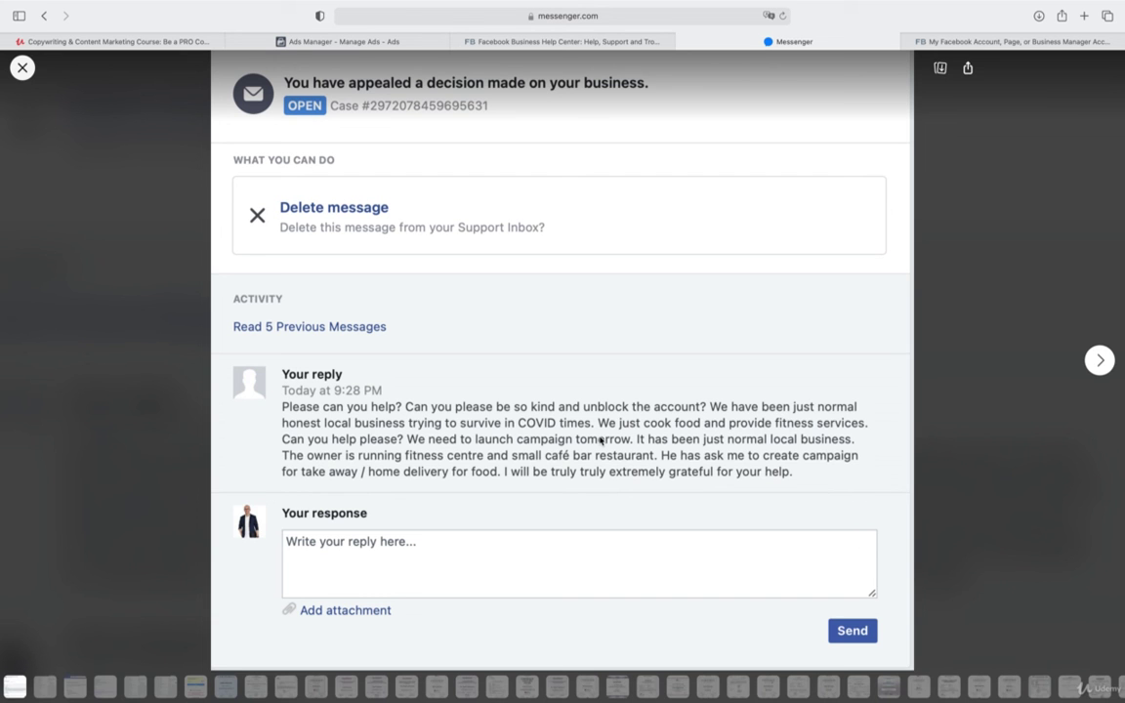